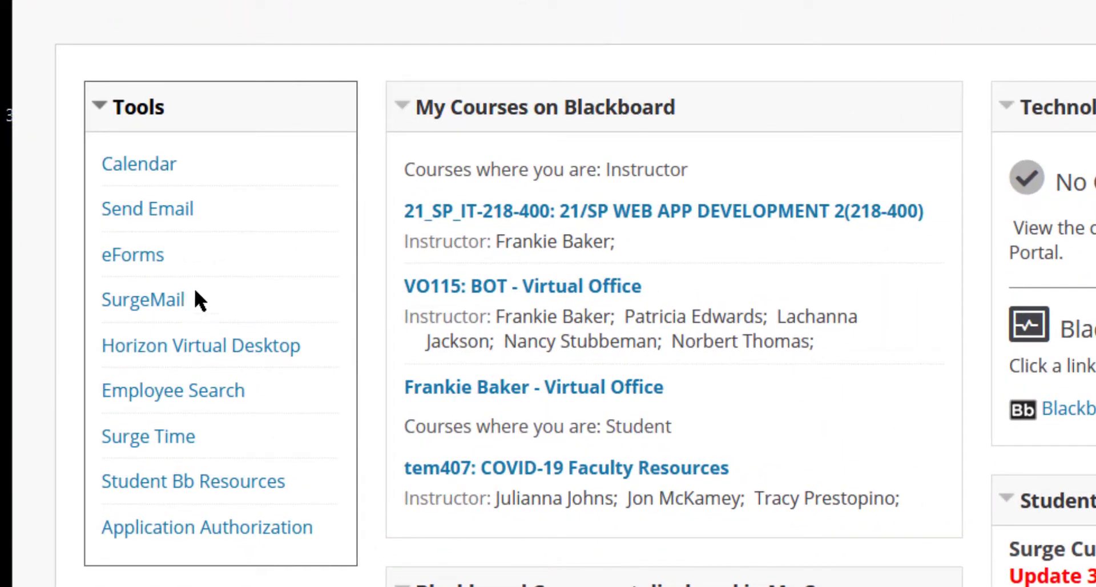
# Sign in to SurgeMail with the college username and password, without saving the login in Firefox
pyautogui.click(138, 303)
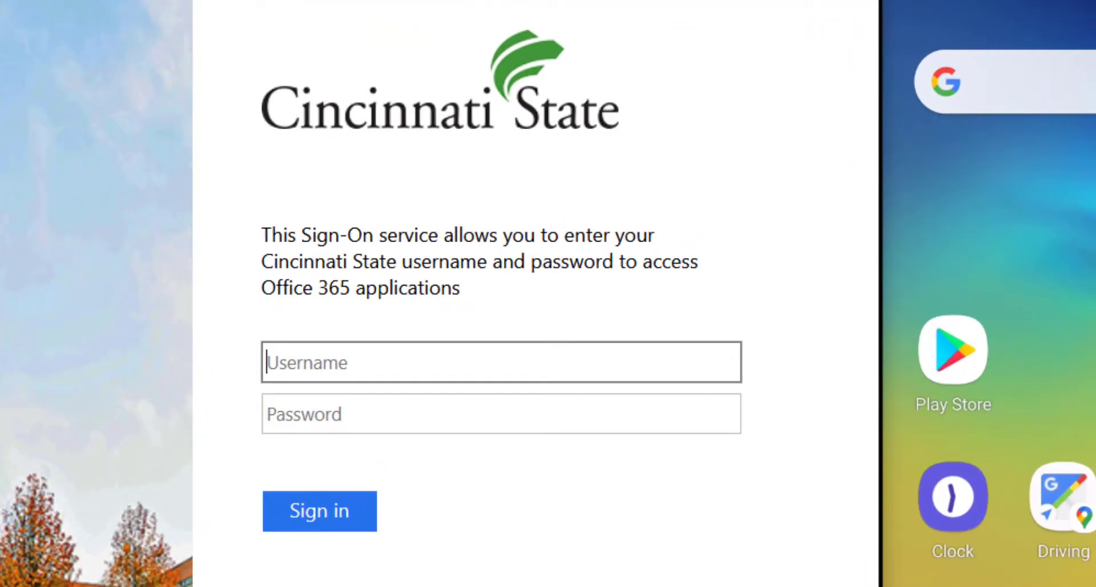
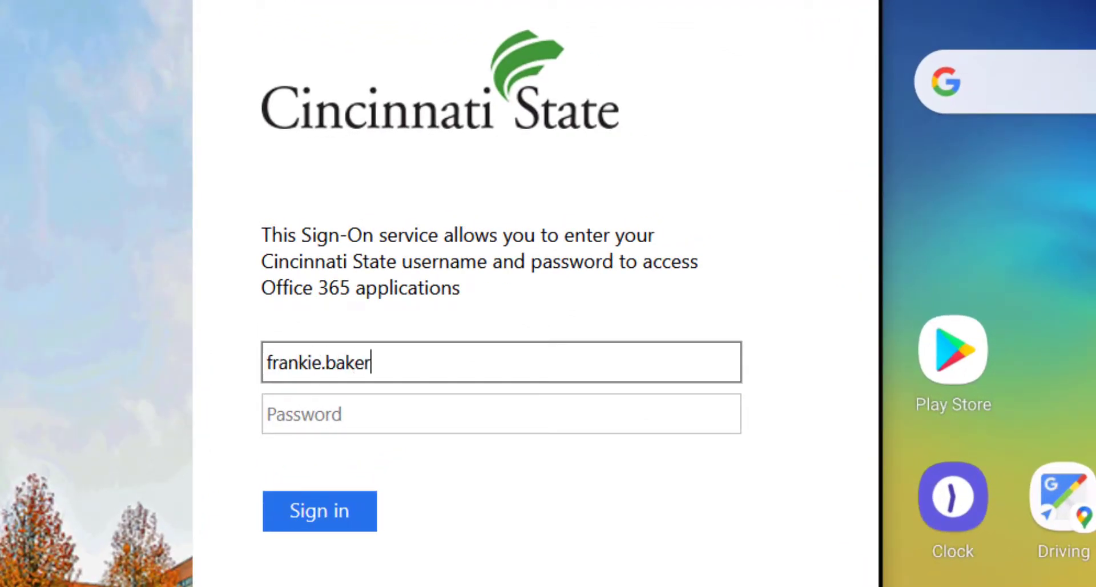
pyautogui.press('Tab')
pyautogui.hotkey('ctrl', 'v')
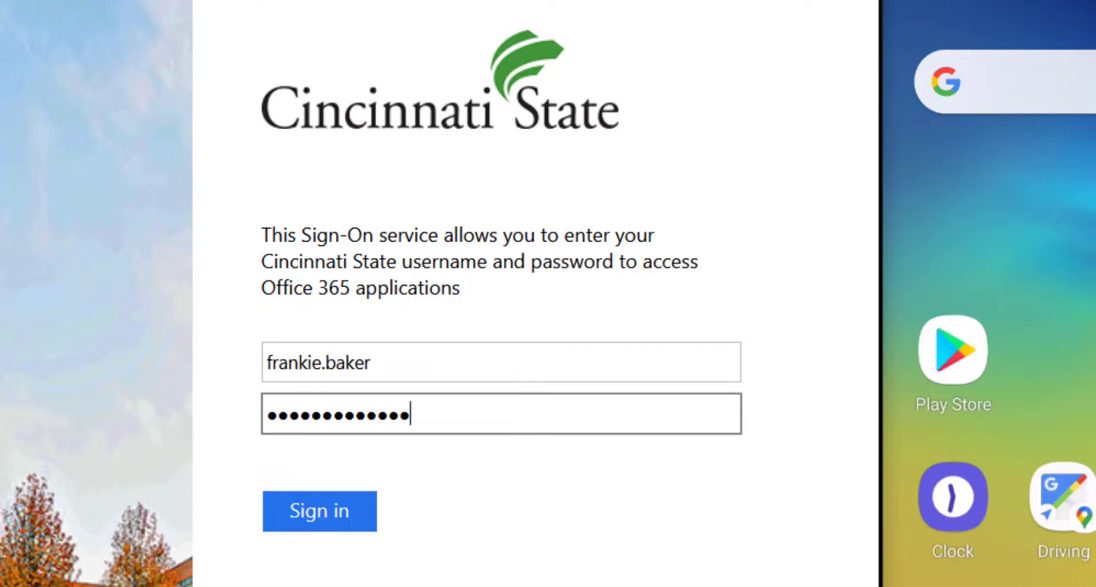
pyautogui.click(335, 518)
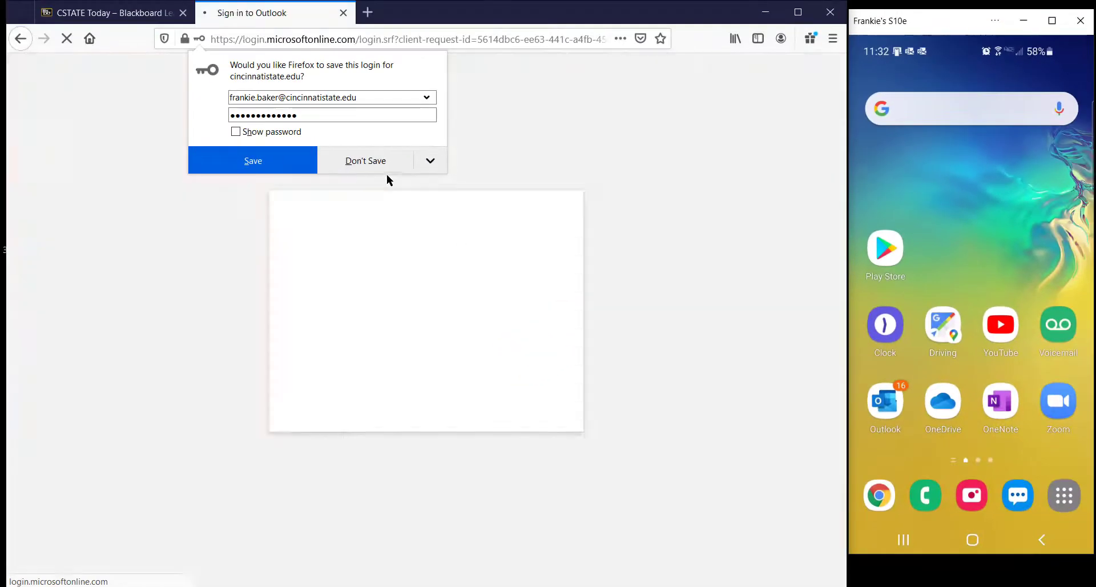
pyautogui.click(367, 163)
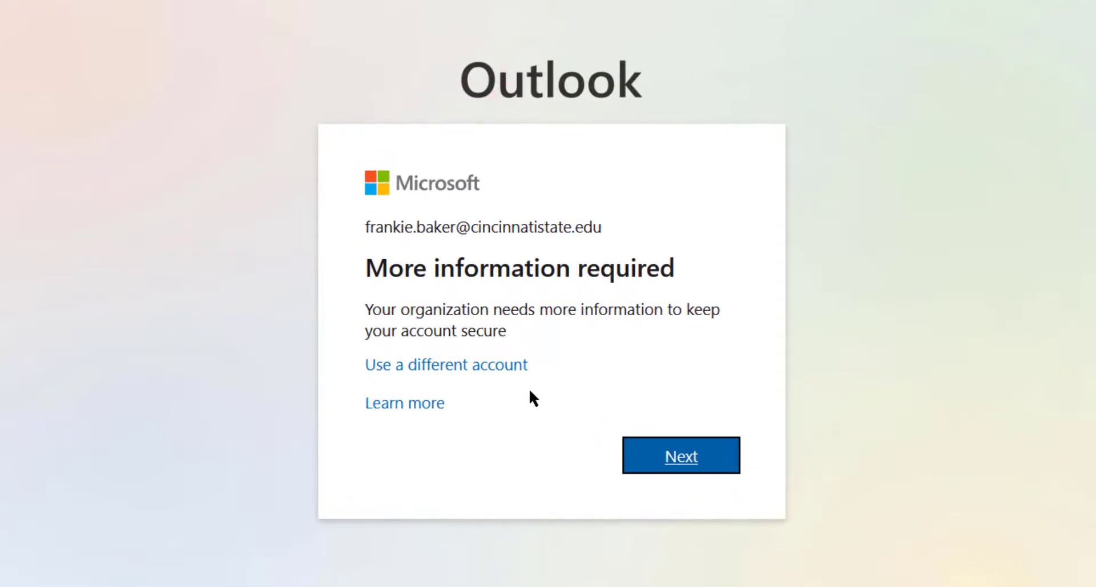
# Set the contact method to Mobile app with verification notifications and open its QR-code setup
pyautogui.click(676, 455)
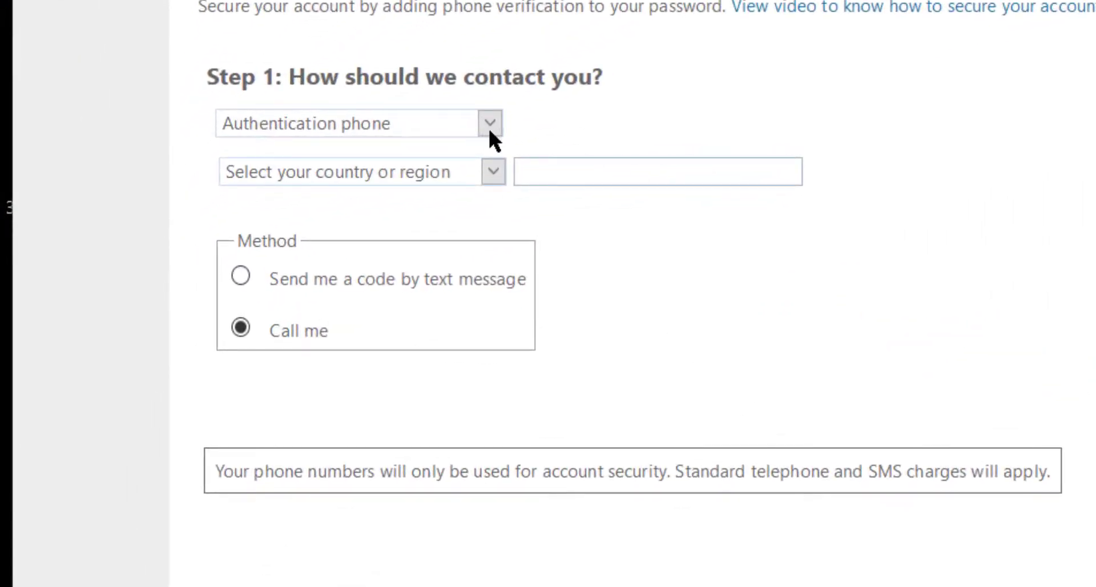
pyautogui.click(488, 125)
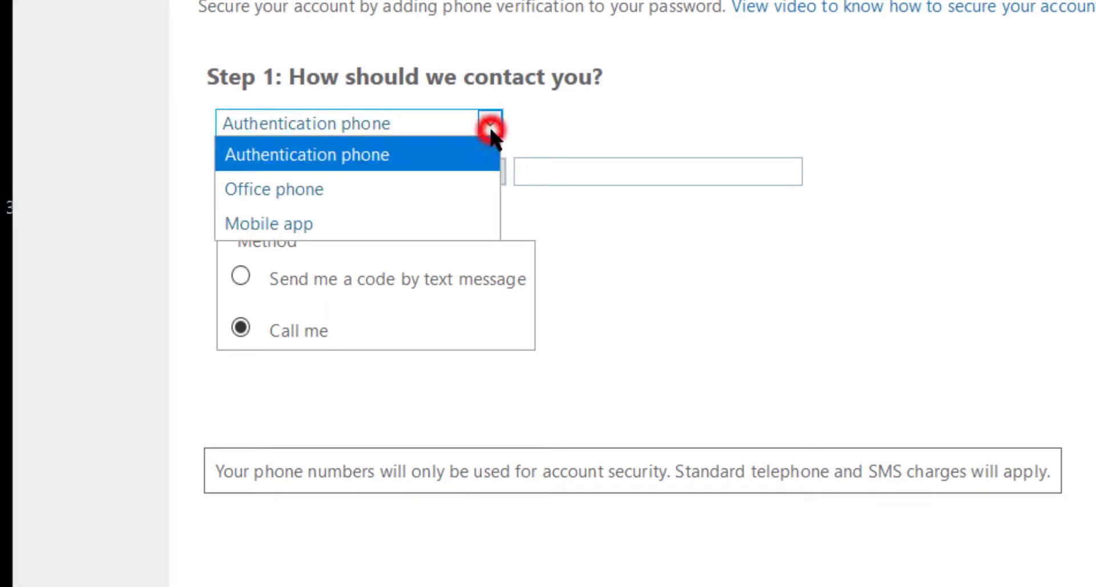
pyautogui.click(316, 223)
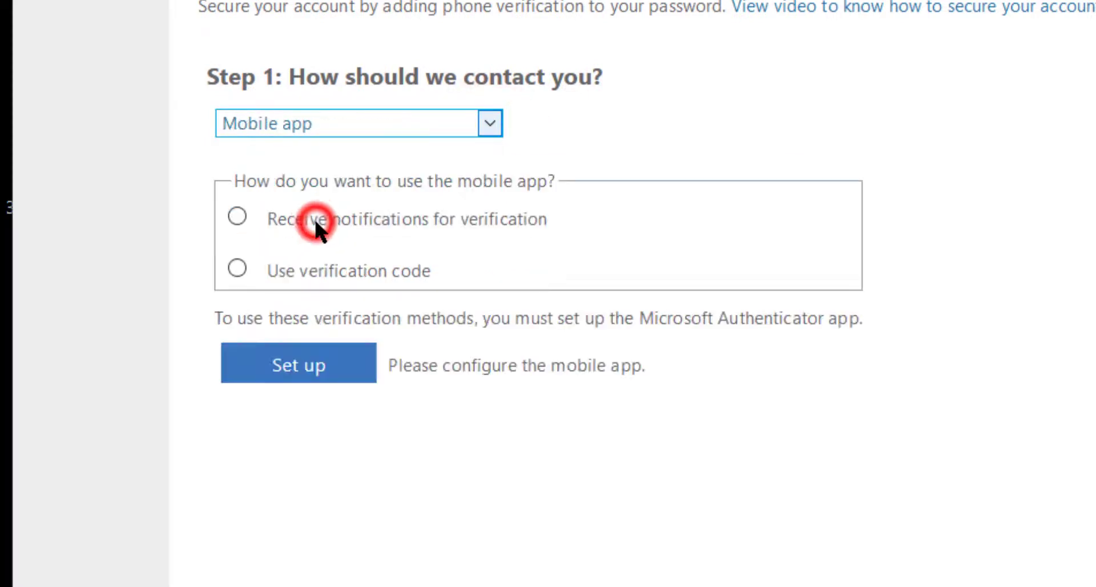
pyautogui.click(376, 219)
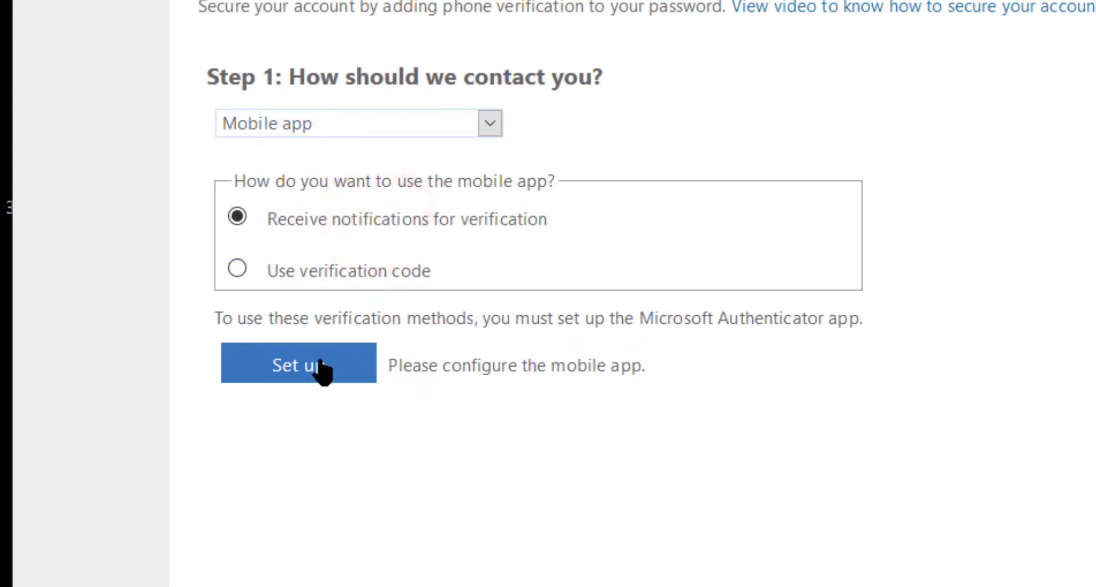
pyautogui.click(303, 364)
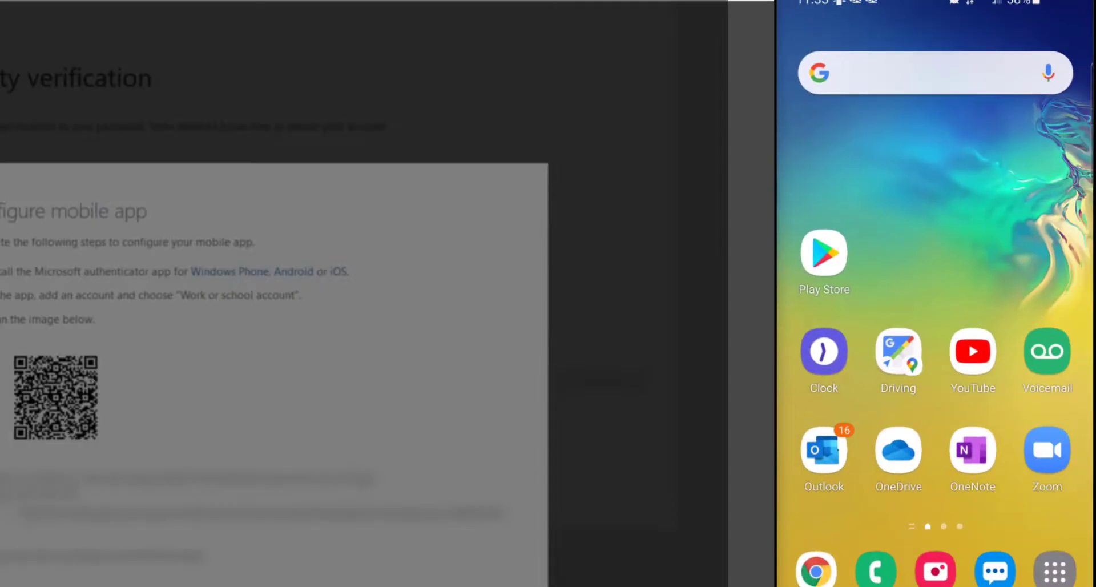
# Install Microsoft Authenticator from the phone's Play Store
pyautogui.click(823, 253)
pyautogui.click(913, 44)
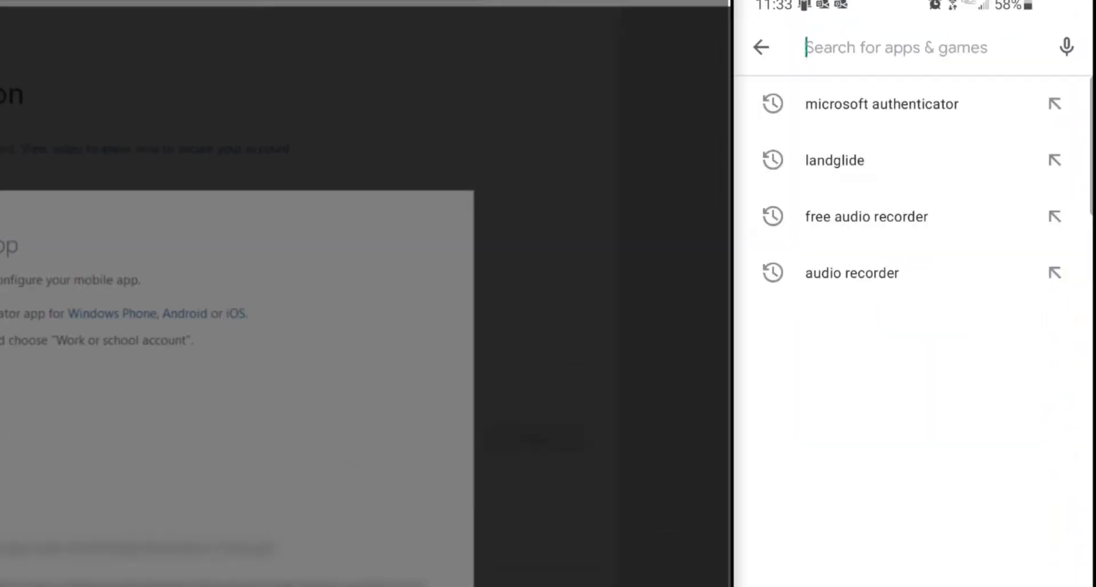
pyautogui.click(881, 104)
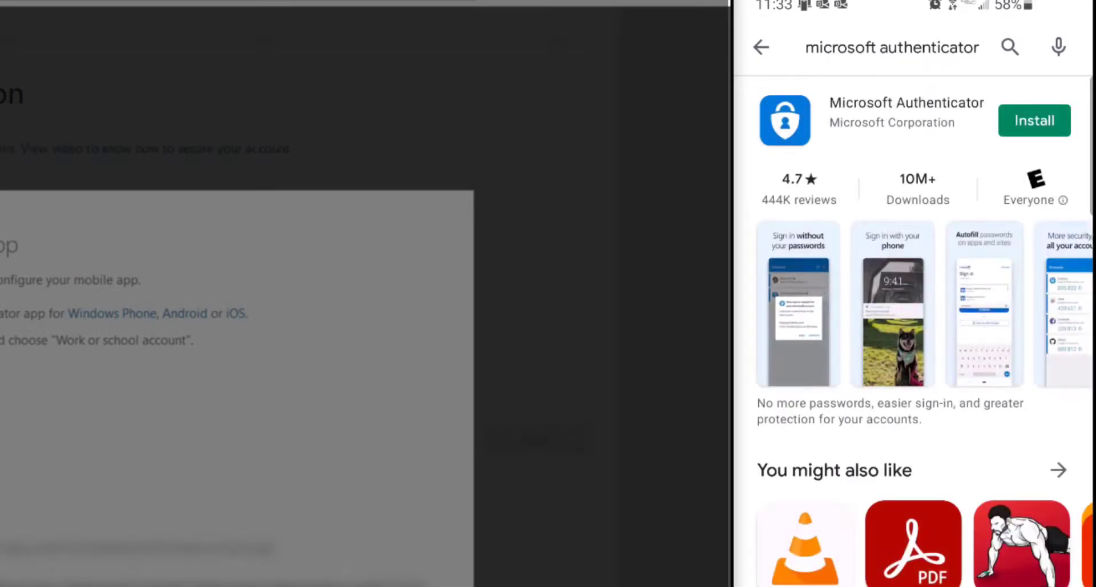
pyautogui.click(1034, 120)
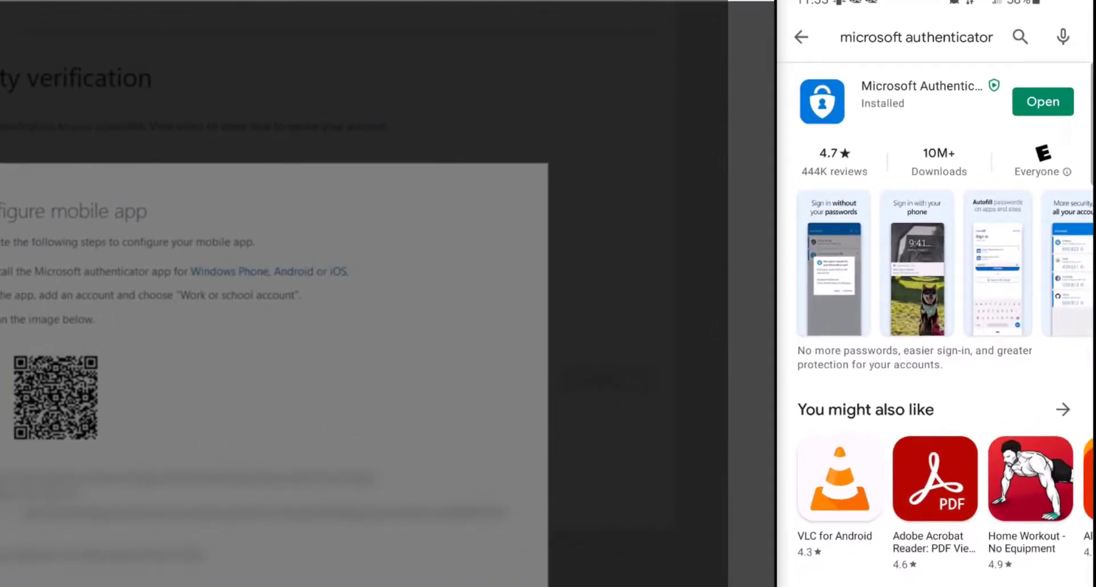
# Launch Authenticator, accept its privacy terms, and scan the page's QR code
pyautogui.click(1042, 102)
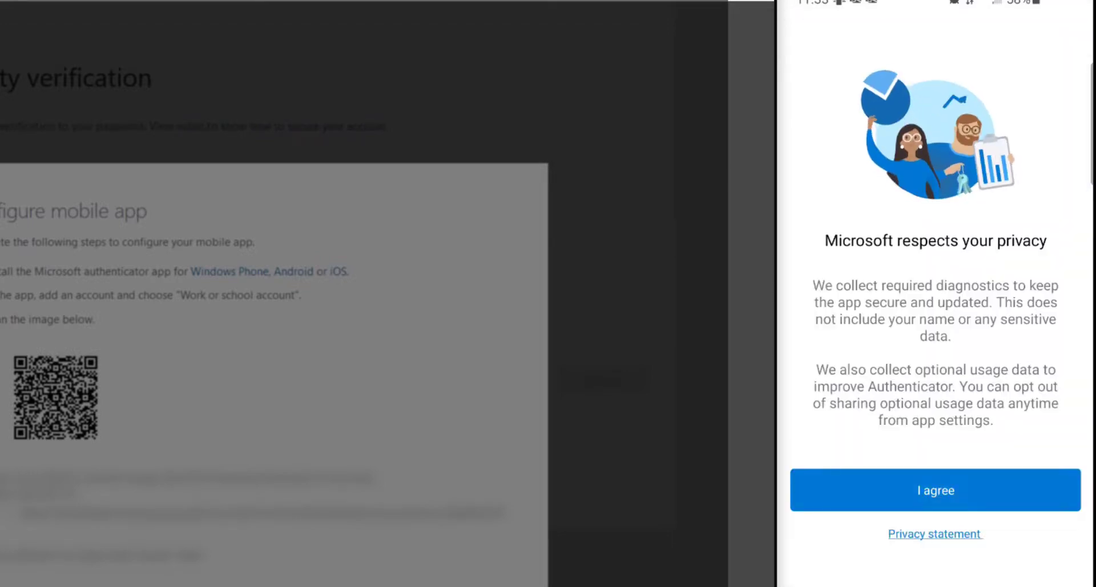
pyautogui.click(935, 489)
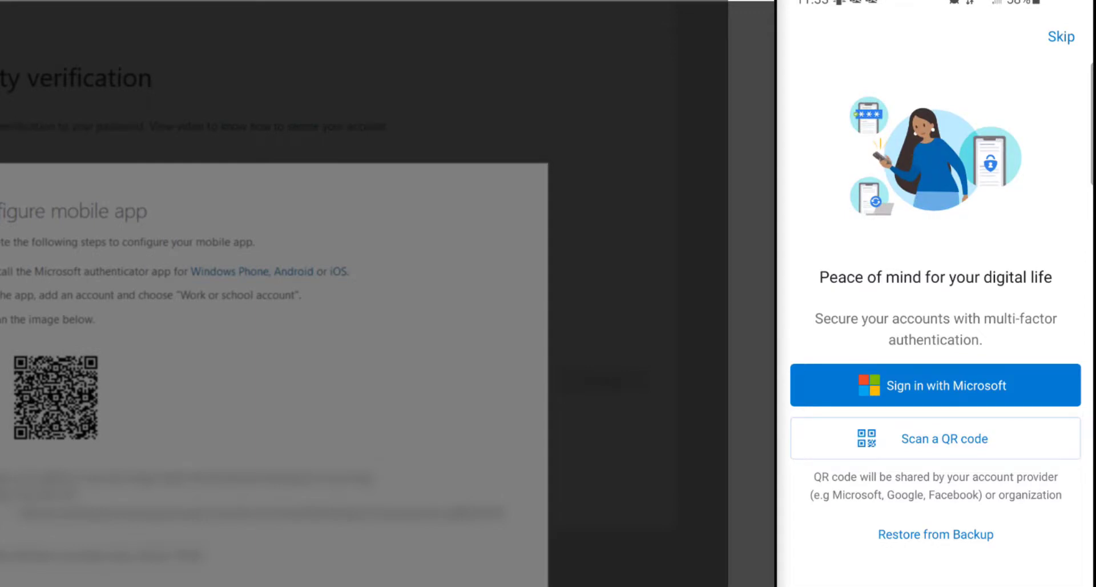
pyautogui.click(935, 438)
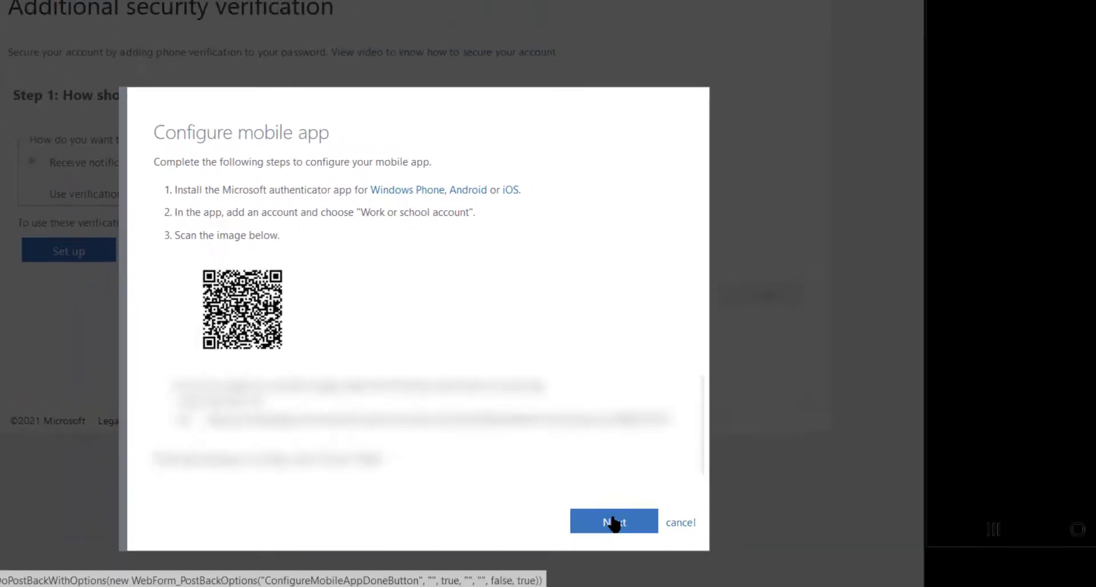
# Finish verifying the Authenticator app and save a United States (+1) backup phone number
pyautogui.click(613, 522)
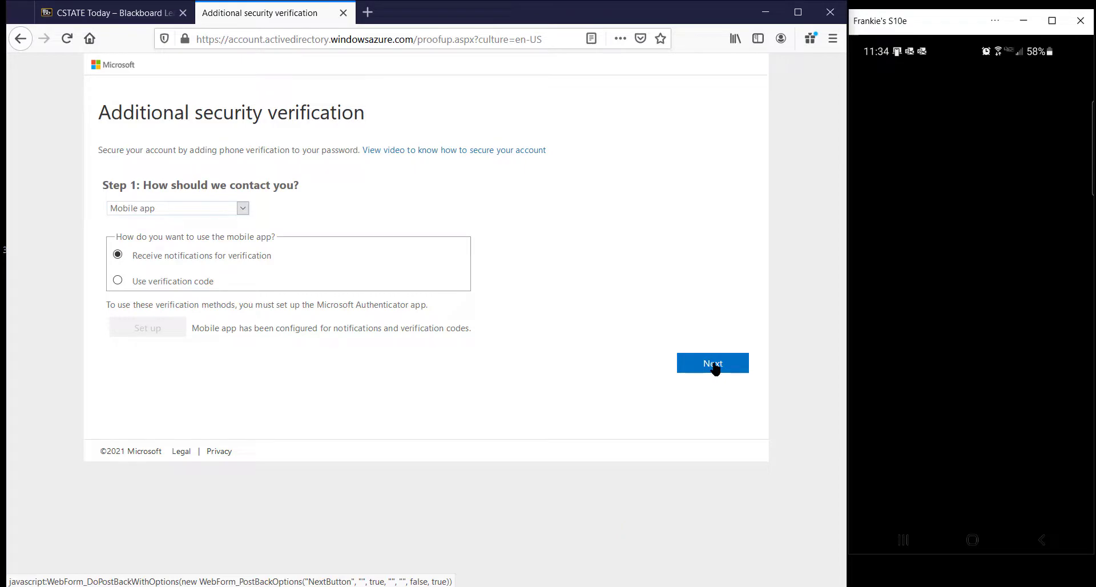
pyautogui.click(714, 366)
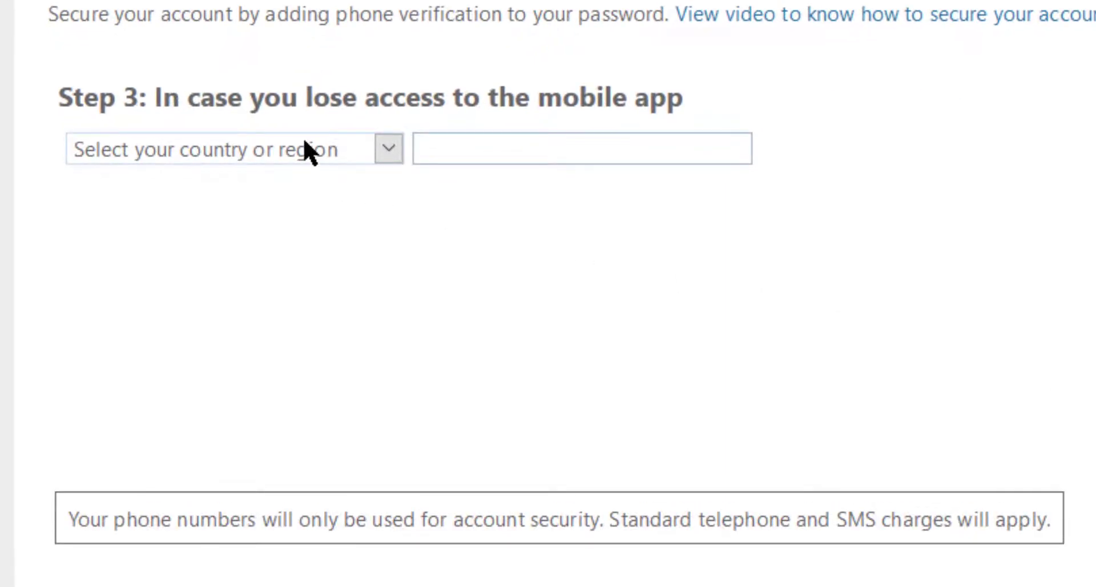
pyautogui.click(304, 148)
pyautogui.click(250, 218)
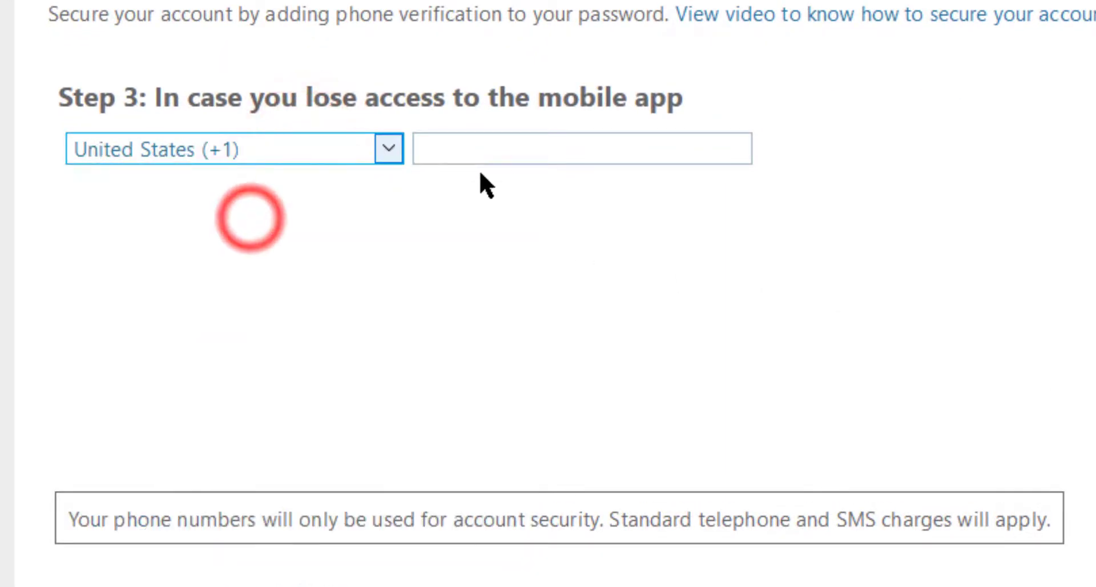
pyautogui.click(518, 149)
pyautogui.write('5555555555')
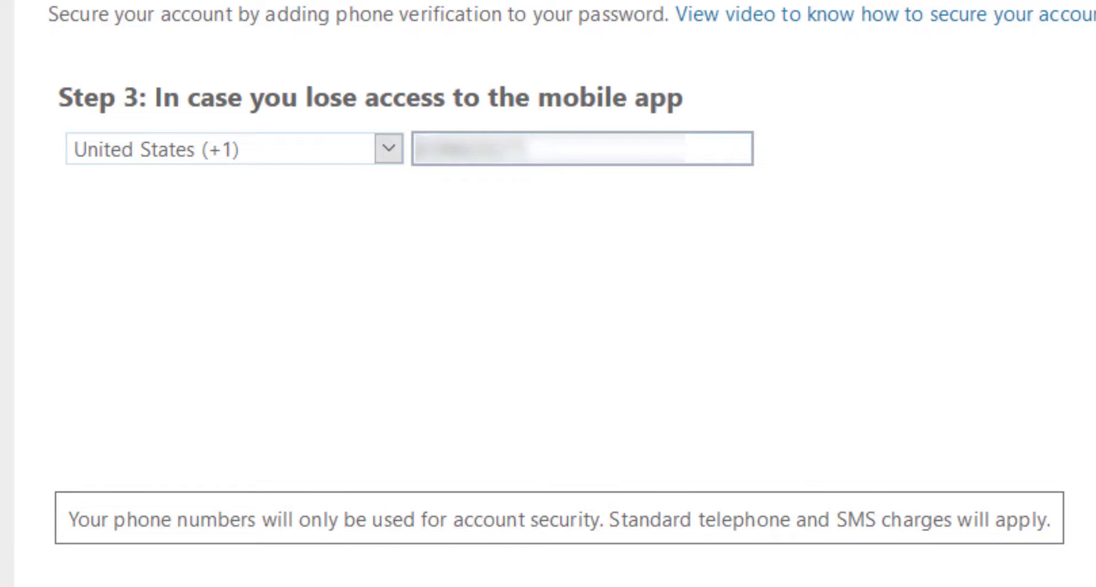
pyautogui.click(1032, 403)
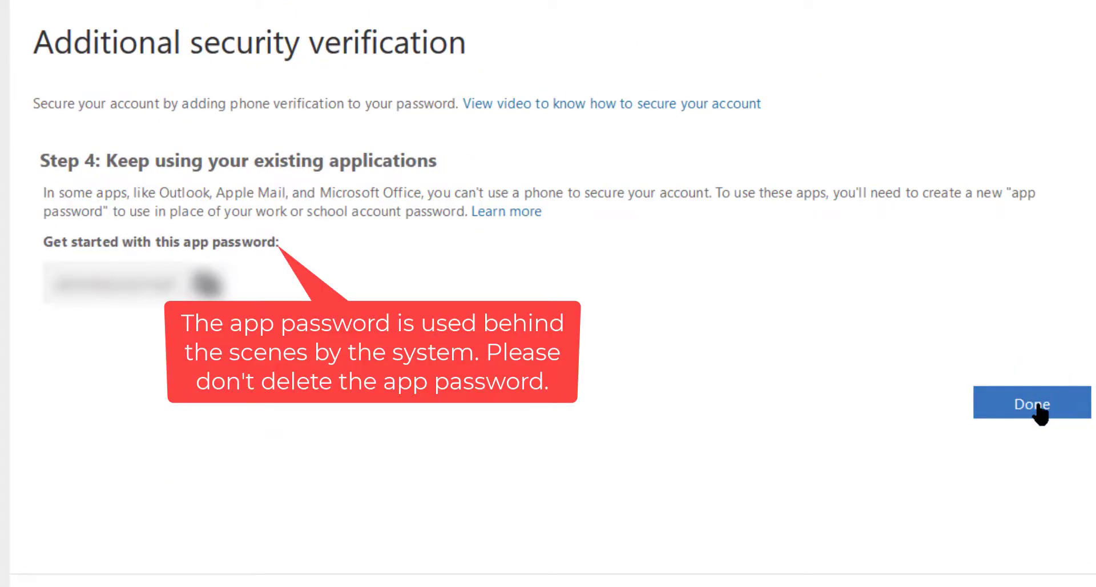
# Finish the Step 4 app-password screen and choose Yes to stay signed in
pyautogui.click(1038, 411)
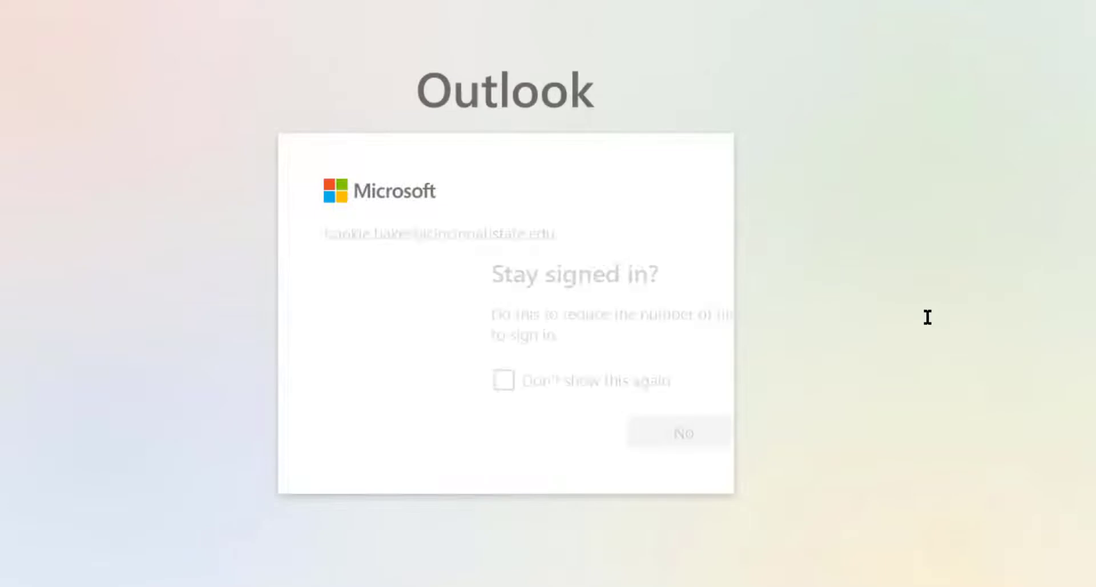
pyautogui.click(633, 437)
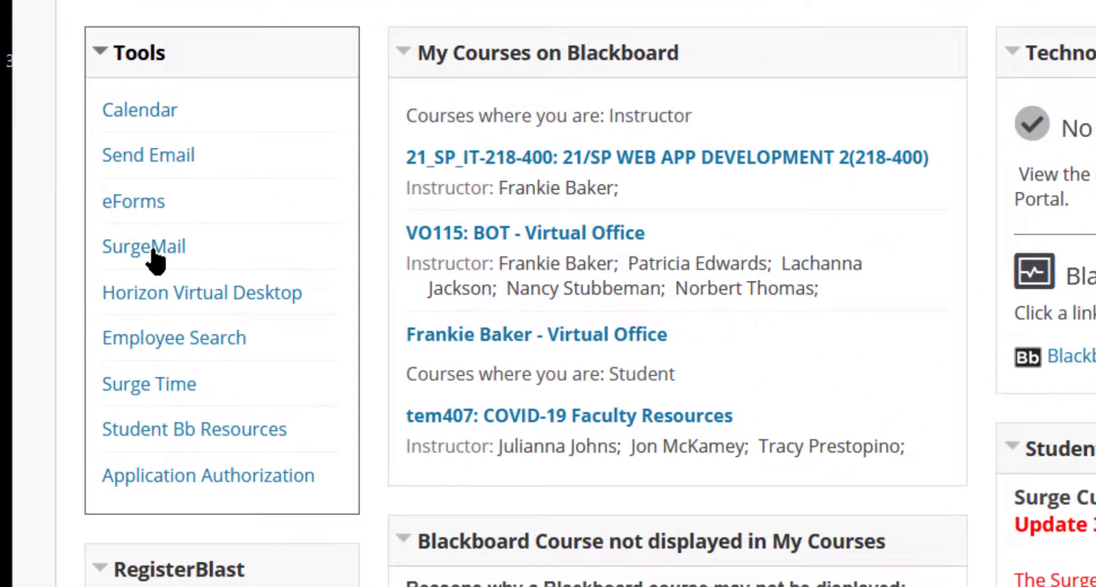
# Sign in to SurgeMail again without saving the login and proceed past More information required
pyautogui.click(153, 252)
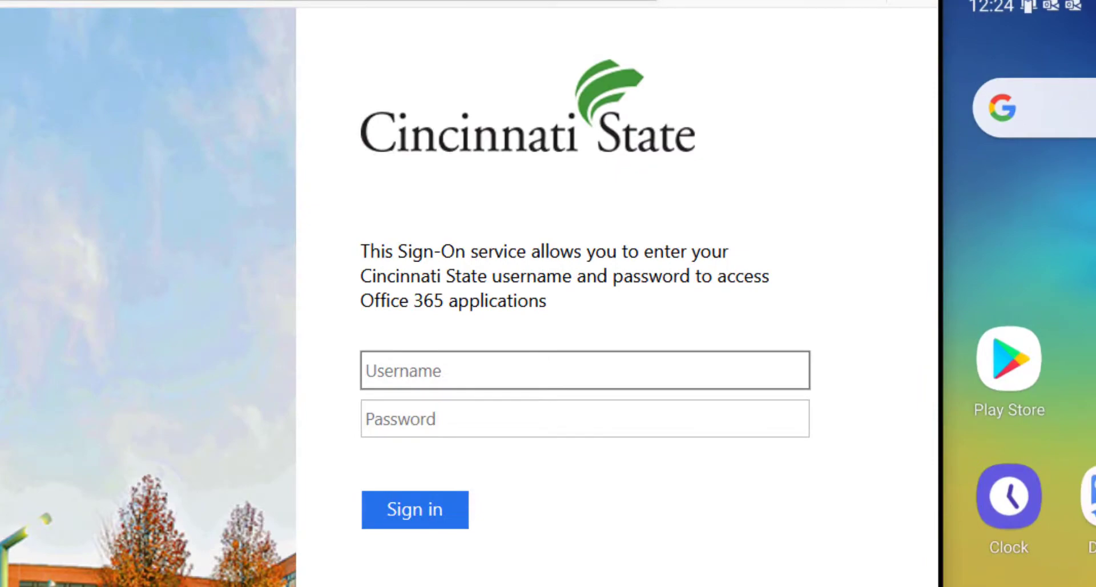
pyautogui.press('Tab')
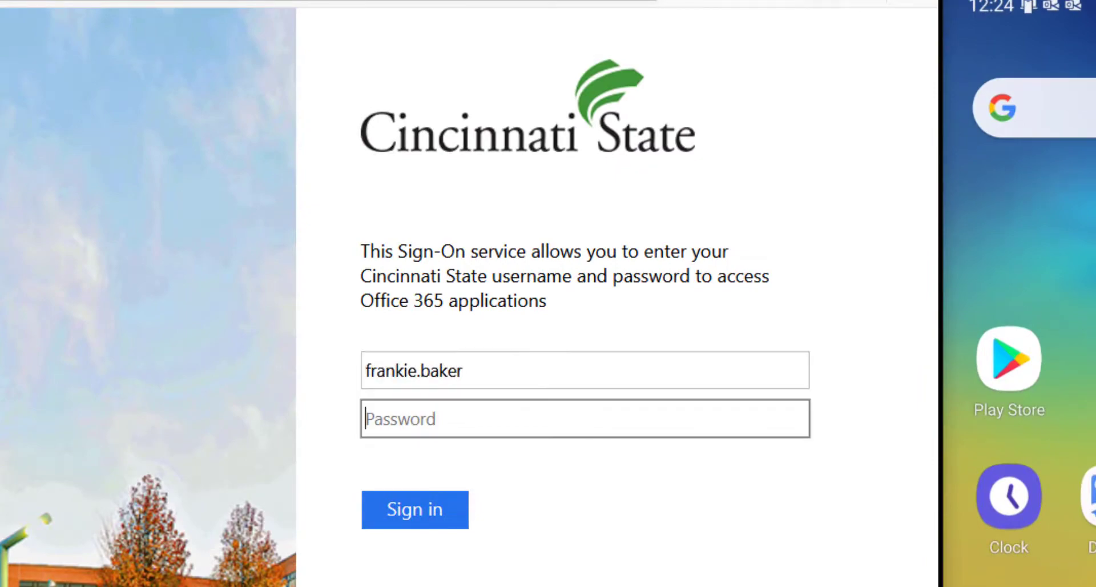
pyautogui.hotkey('ctrl', 'v')
pyautogui.click(403, 520)
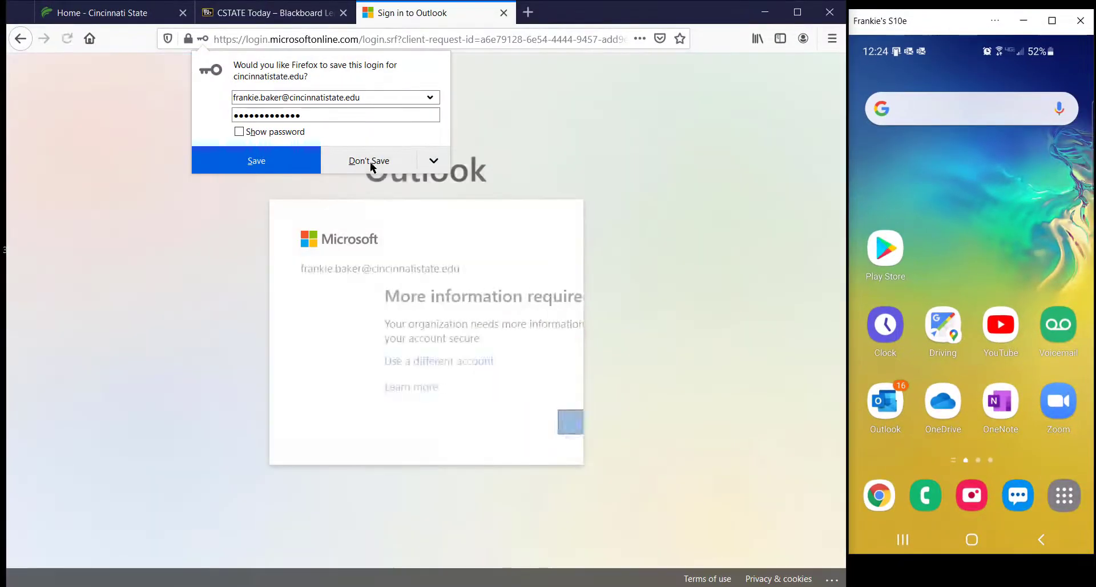
pyautogui.click(369, 162)
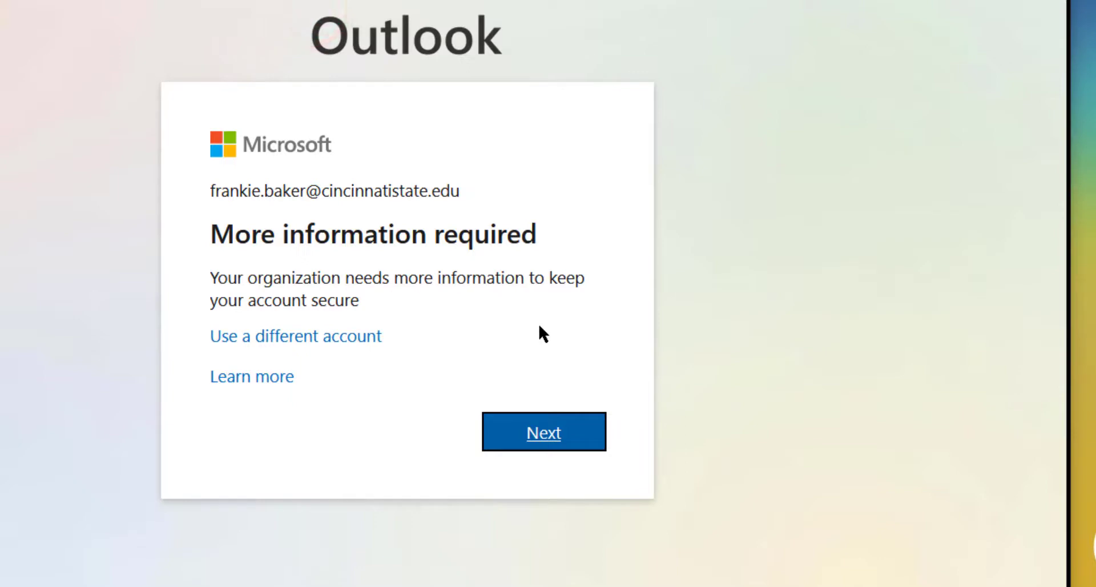
pyautogui.click(545, 444)
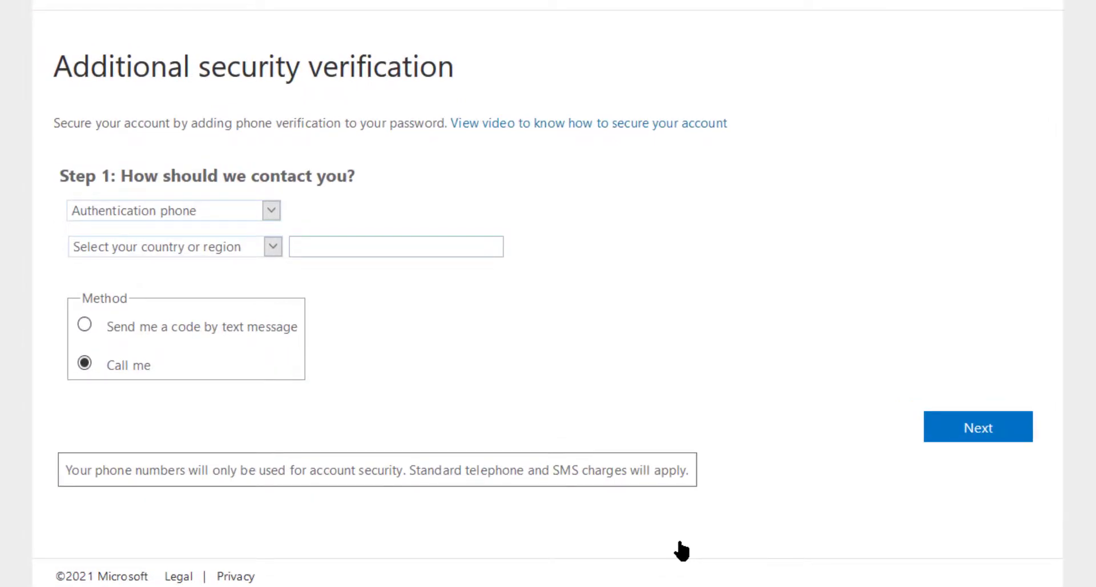
# Enter a United States (+1) mobile number and request the code by text message
pyautogui.click(237, 247)
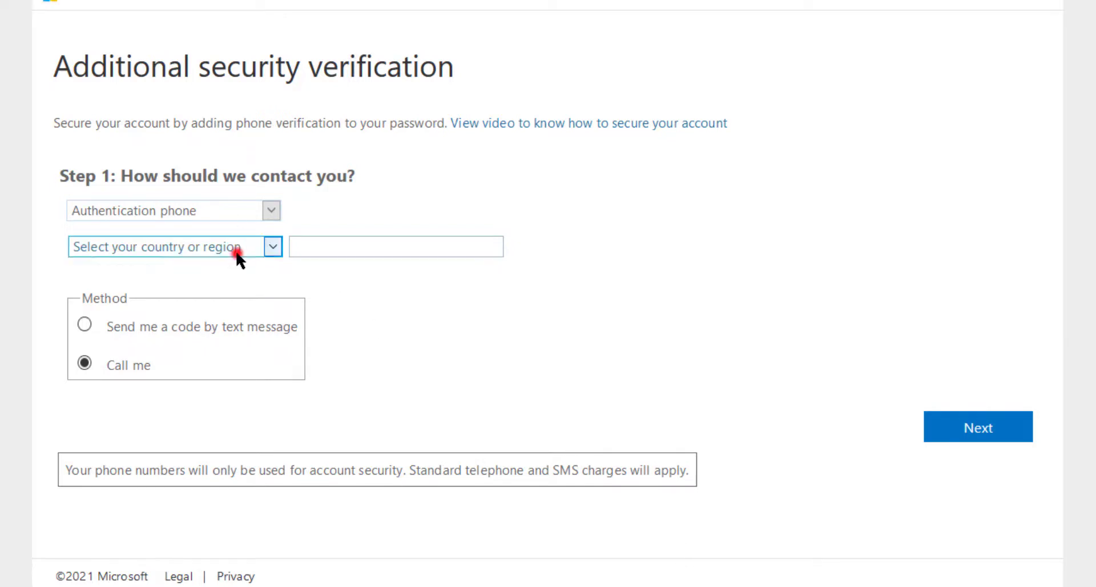
pyautogui.click(213, 297)
pyautogui.click(316, 247)
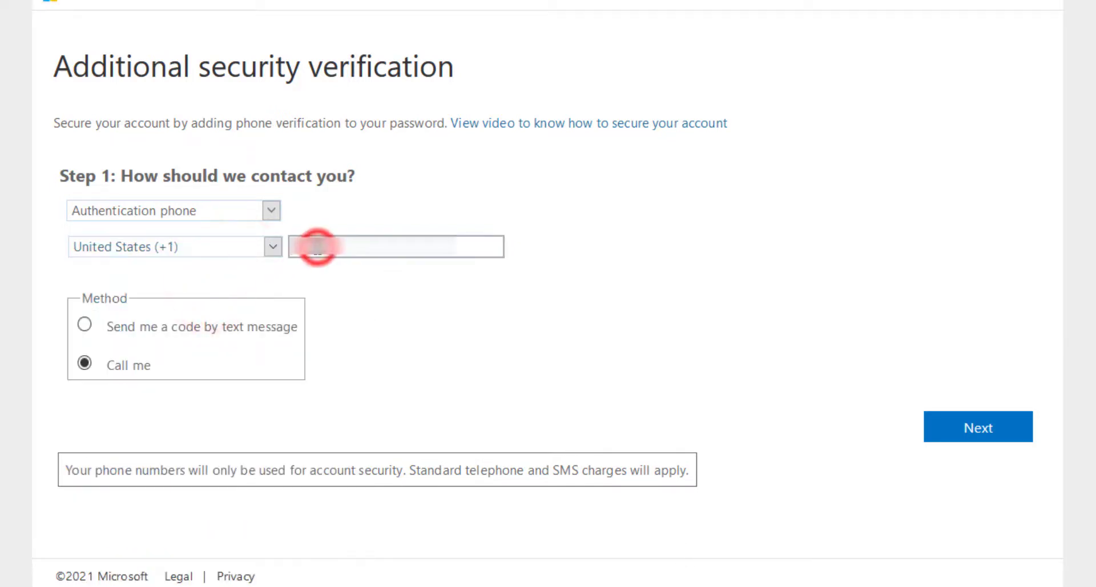
pyautogui.write('5555')
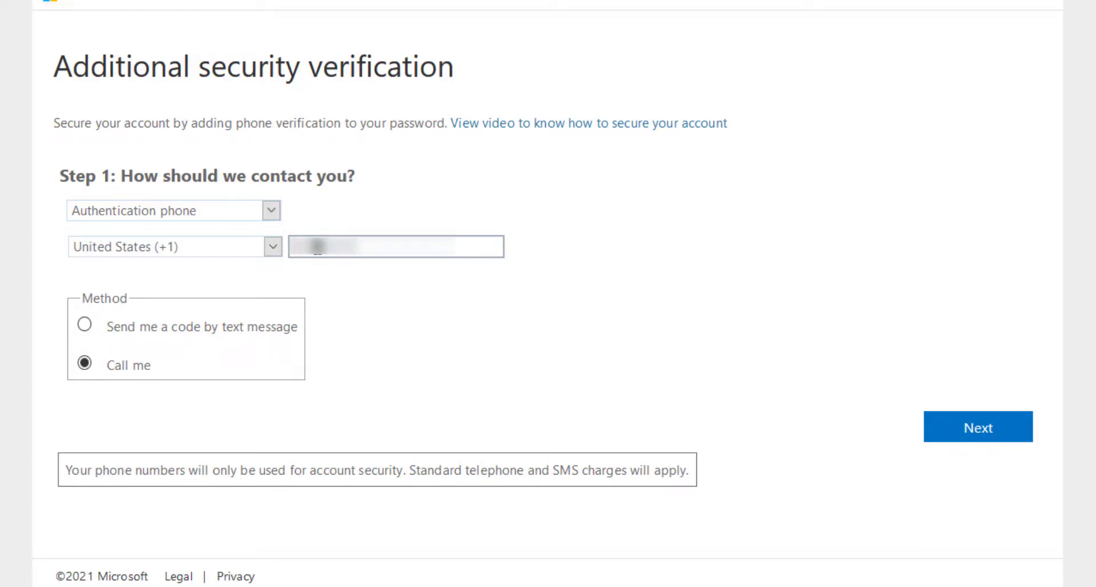
pyautogui.click(177, 328)
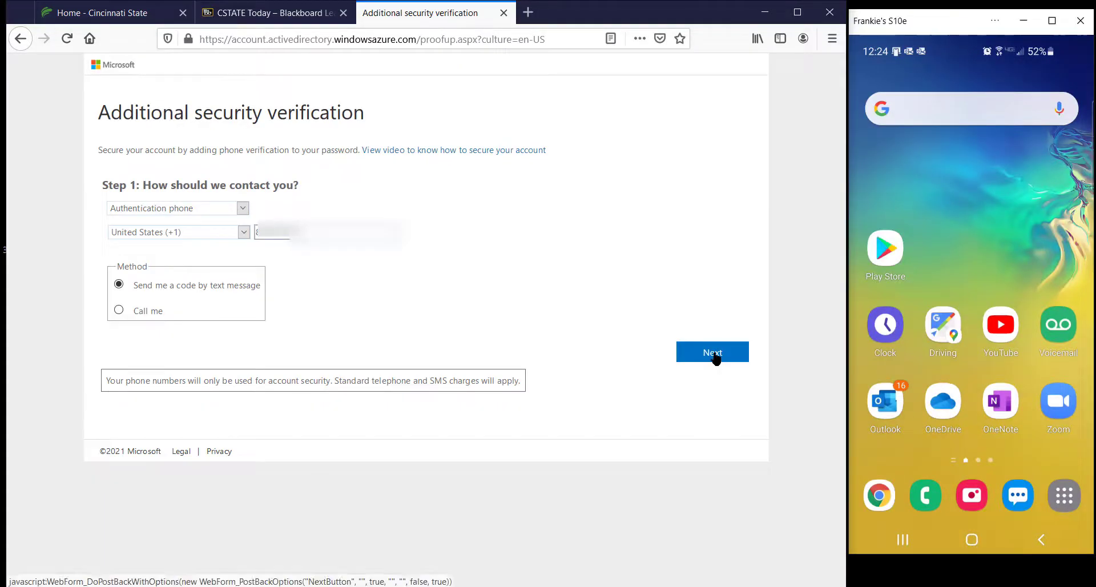
pyautogui.click(716, 359)
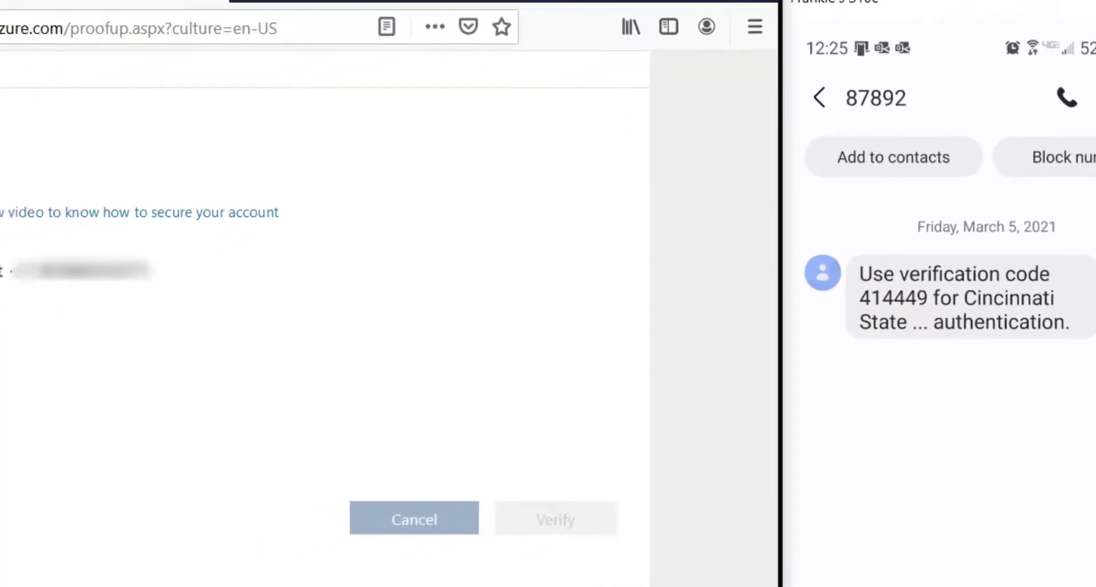
# Enter the six-digit code from the text message, verify it, and click Done
pyautogui.click(74, 220)
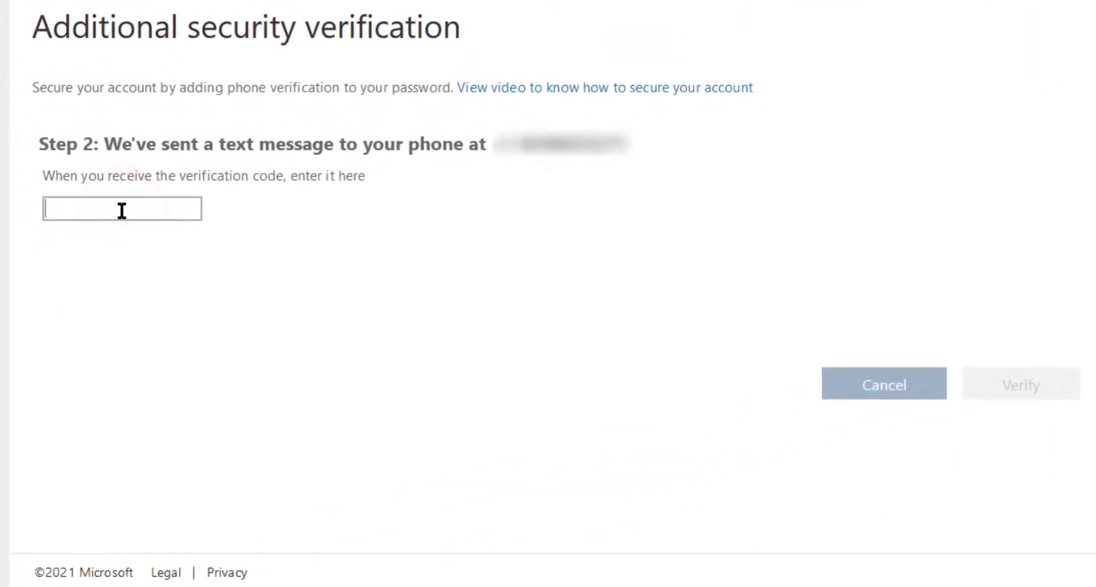
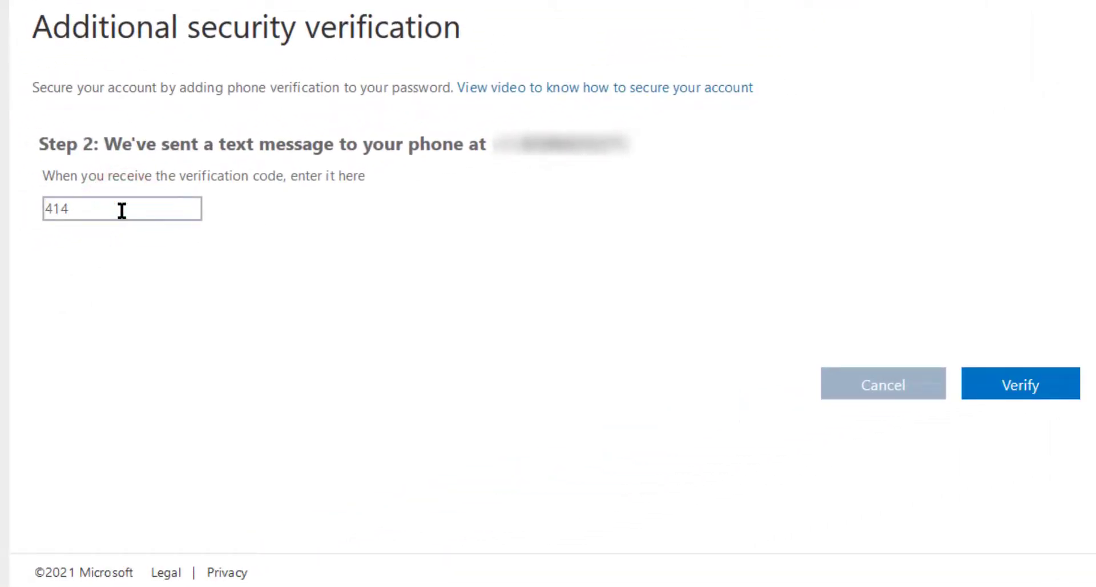
pyautogui.click(1000, 390)
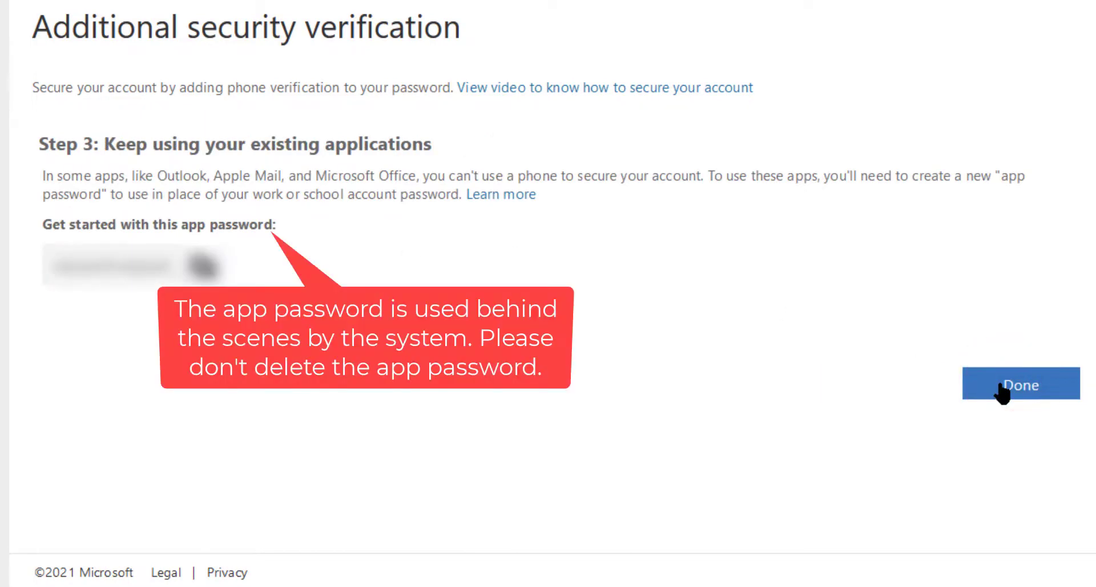
pyautogui.click(1020, 388)
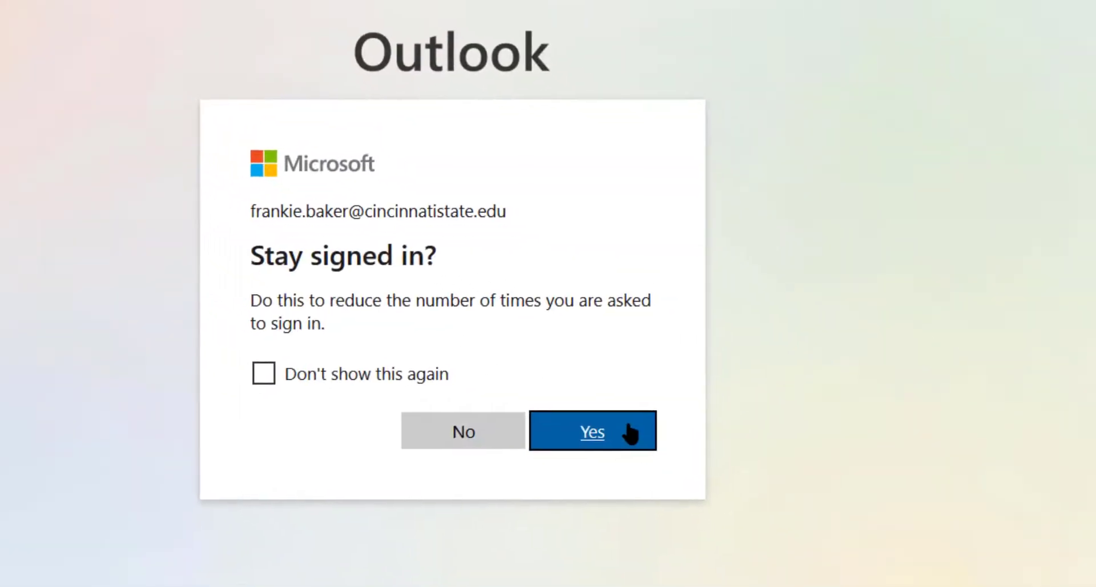
# Choose Yes on the Stay signed in? prompt to load the Outlook inbox
pyautogui.click(578, 429)
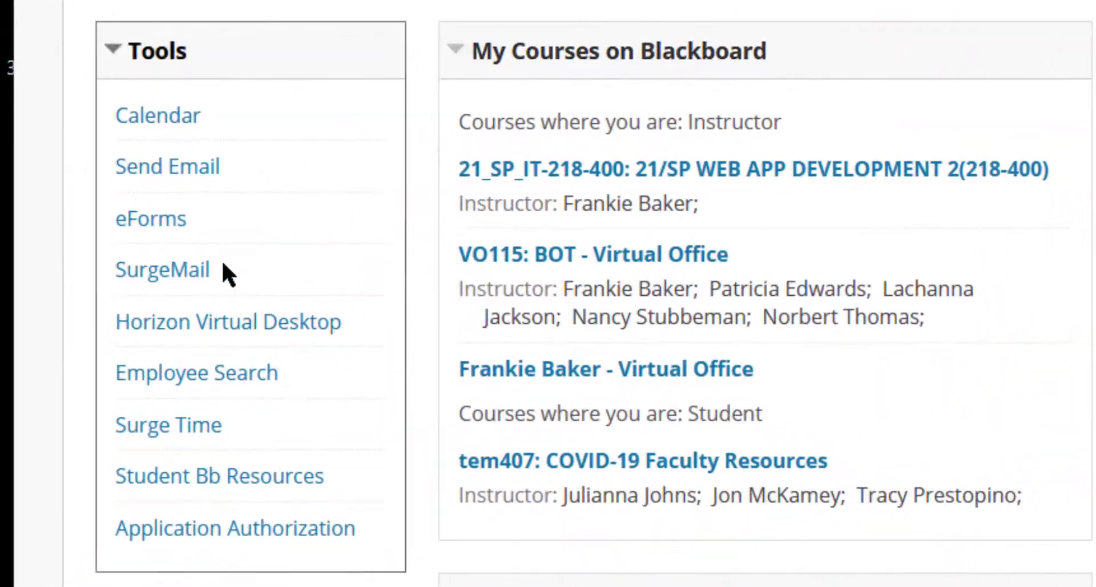
# Sign in to SurgeMail from Tools with the college credentials, skip saving the login, and continue
pyautogui.click(152, 280)
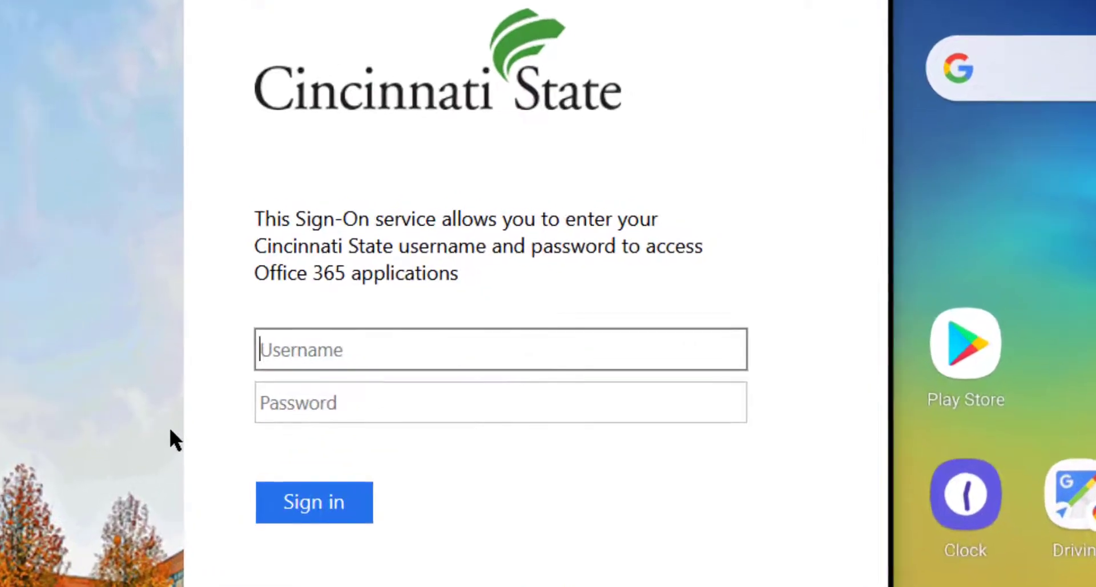
pyautogui.press('Tab')
pyautogui.write('**************')
pyautogui.press('Return')
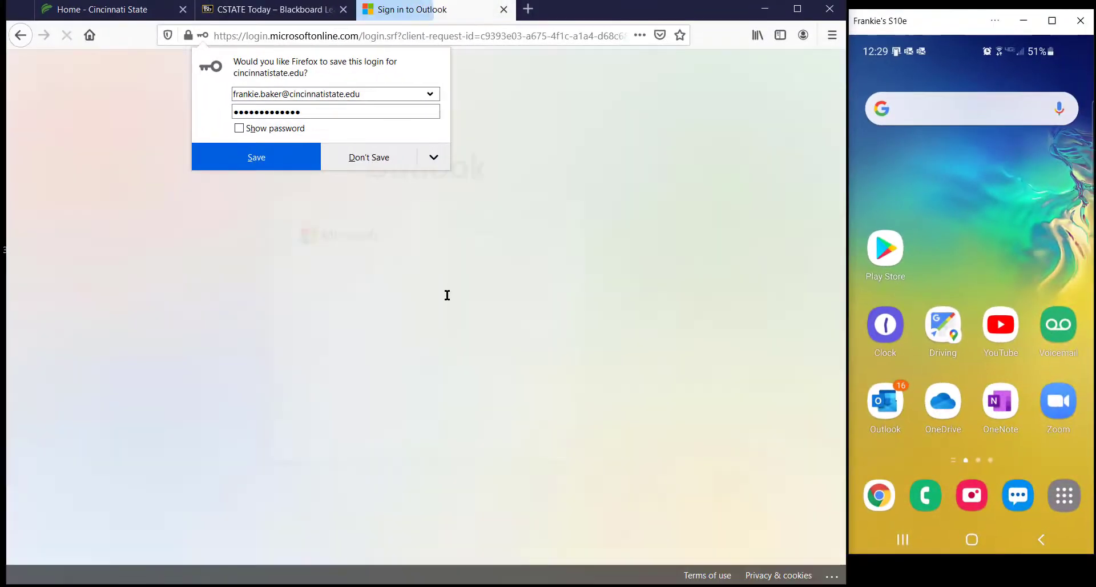
pyautogui.click(292, 159)
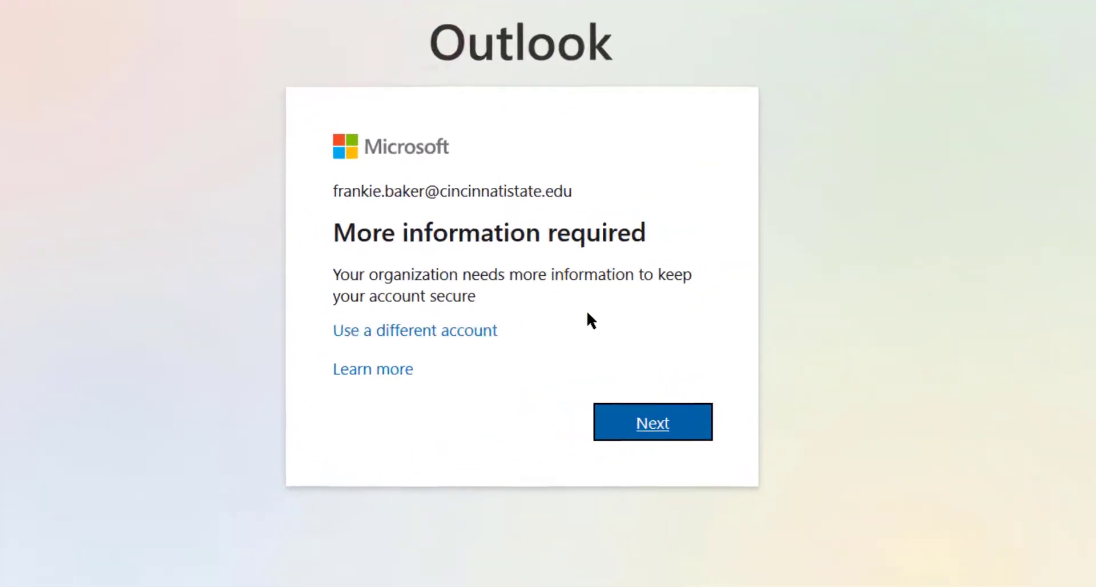
pyautogui.click(658, 433)
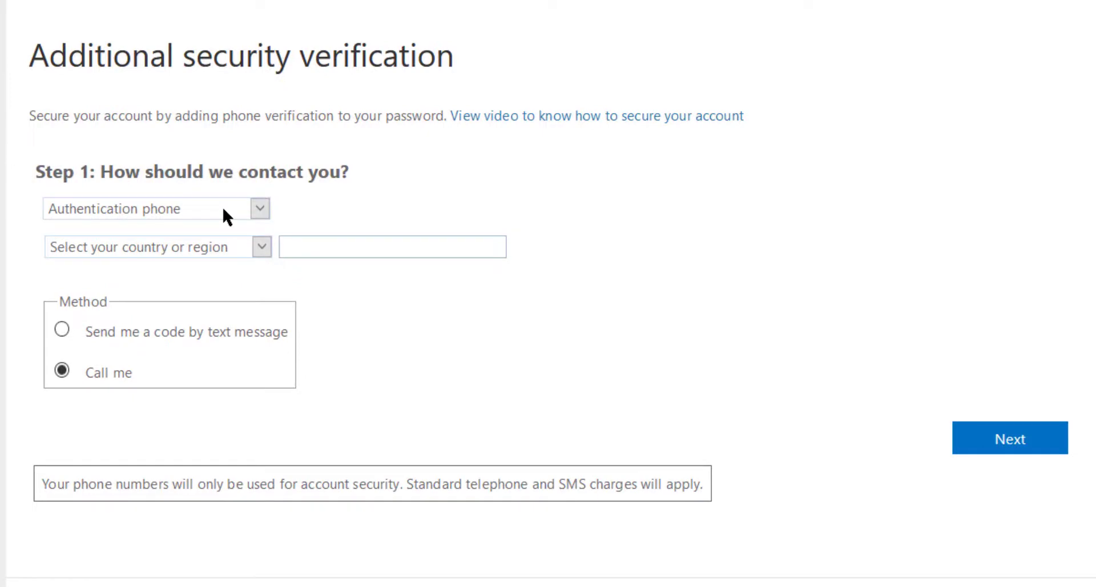
# Choose Office phone as the contact method with United States (+1) as the country
pyautogui.click(225, 210)
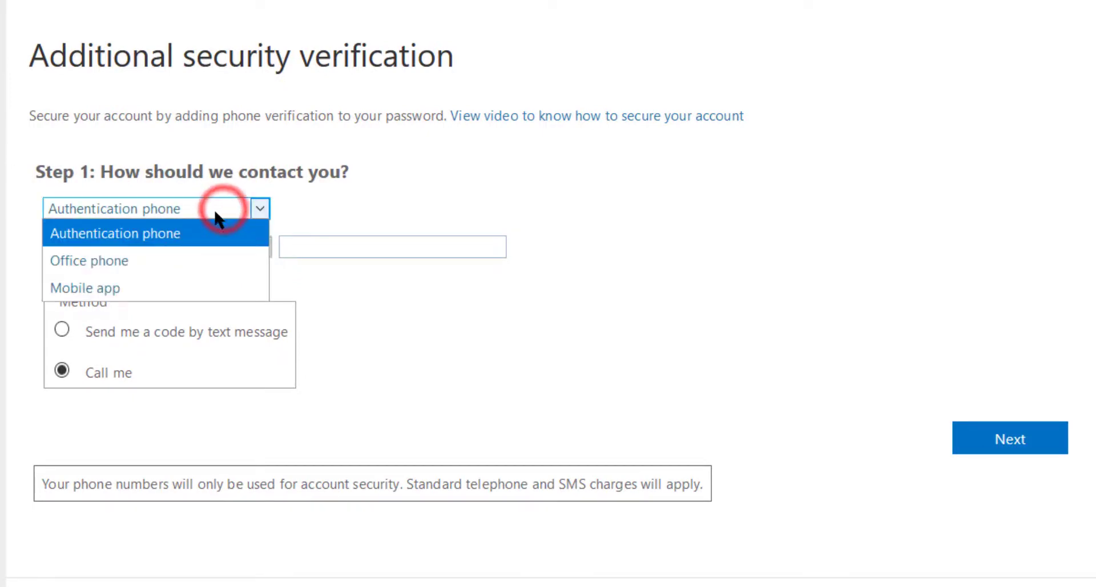
pyautogui.click(143, 255)
pyautogui.click(200, 252)
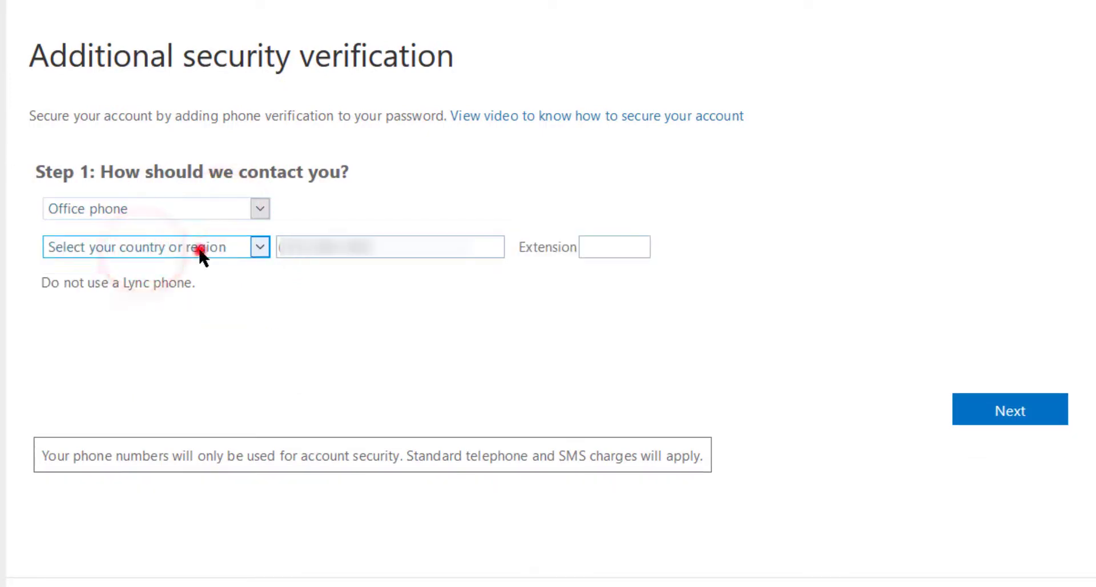
pyautogui.click(200, 249)
pyautogui.click(149, 301)
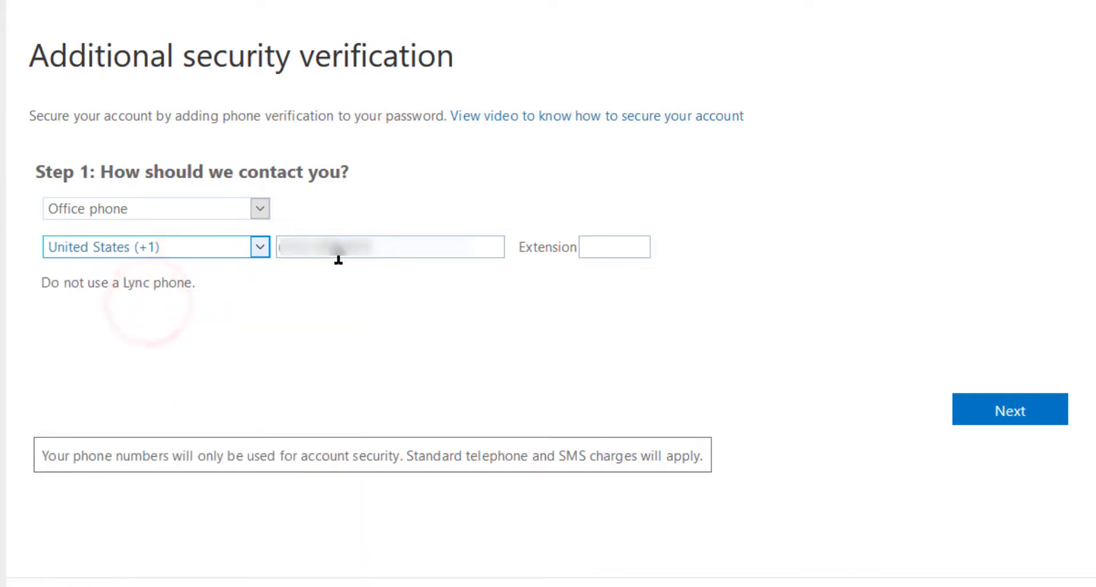
# Replace the existing number with the office phone number and submit it for a verification call
pyautogui.click(387, 244)
pyautogui.moveTo(342, 235); pyautogui.dragTo(264, 240)
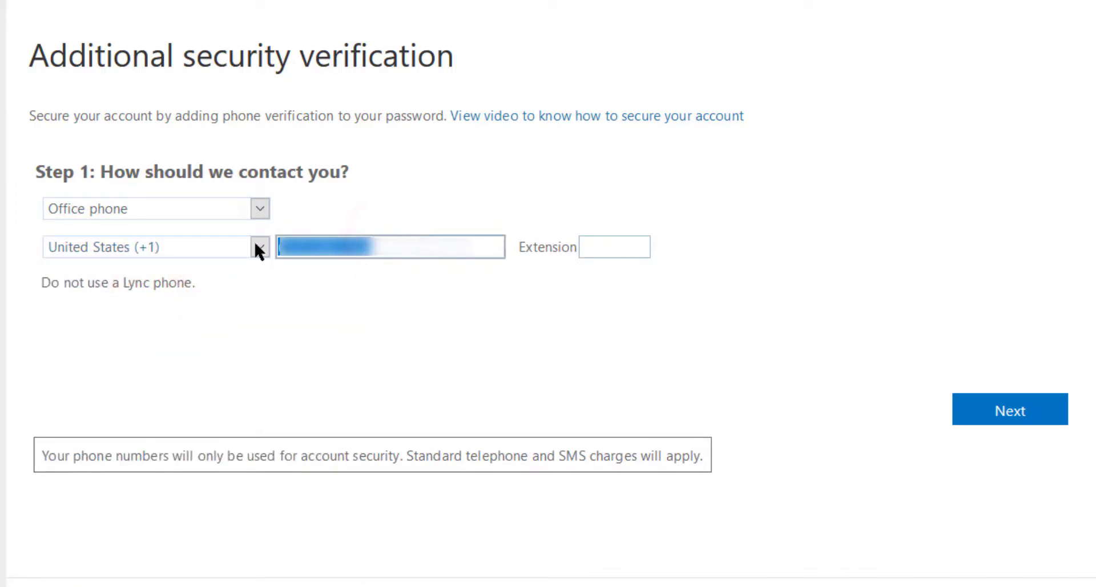
pyautogui.write('800')
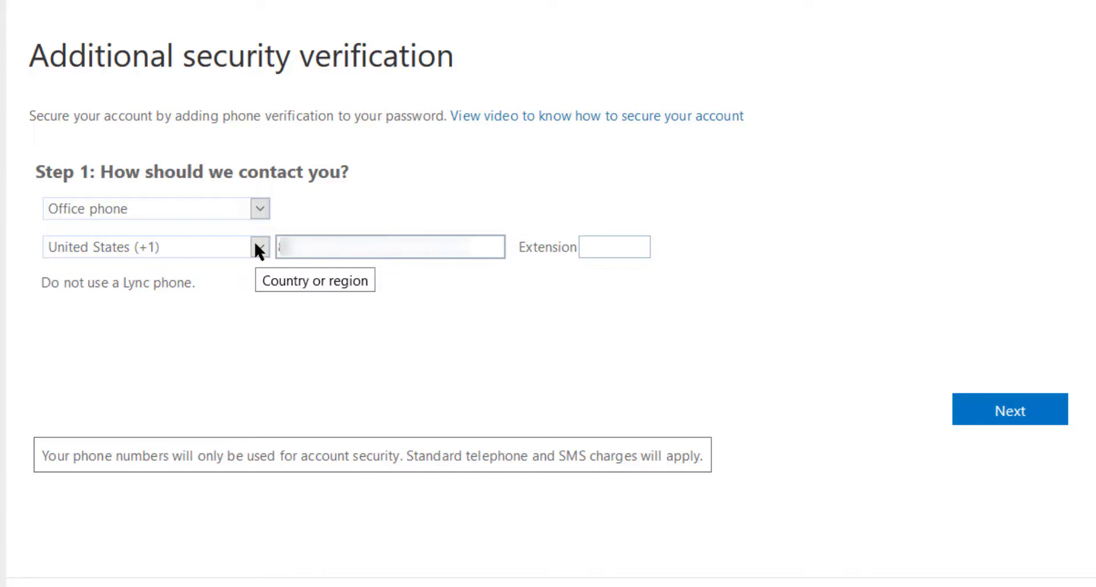
pyautogui.write('55512345678')
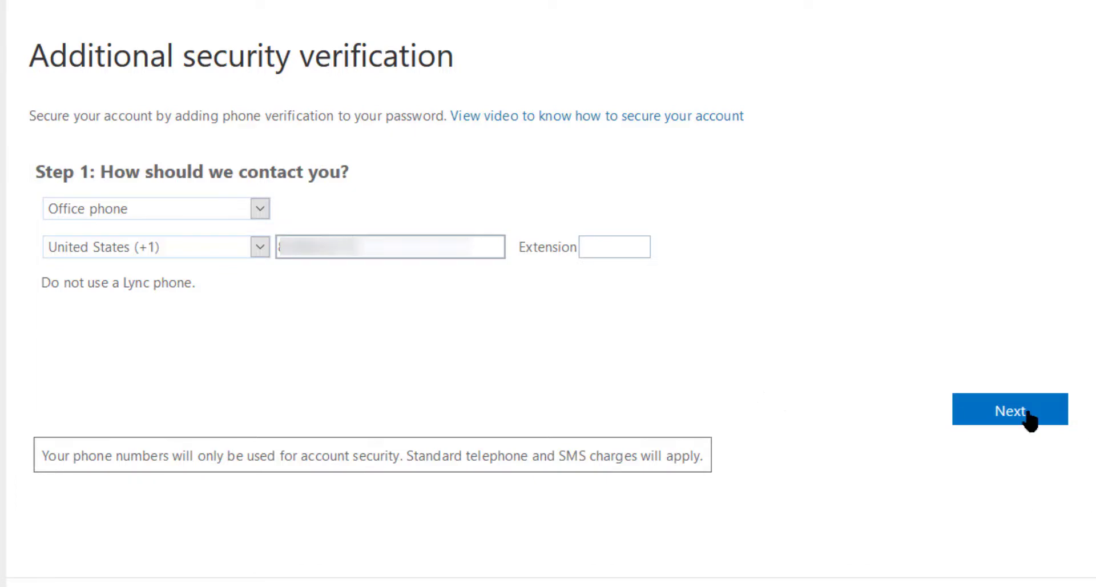
pyautogui.click(1004, 408)
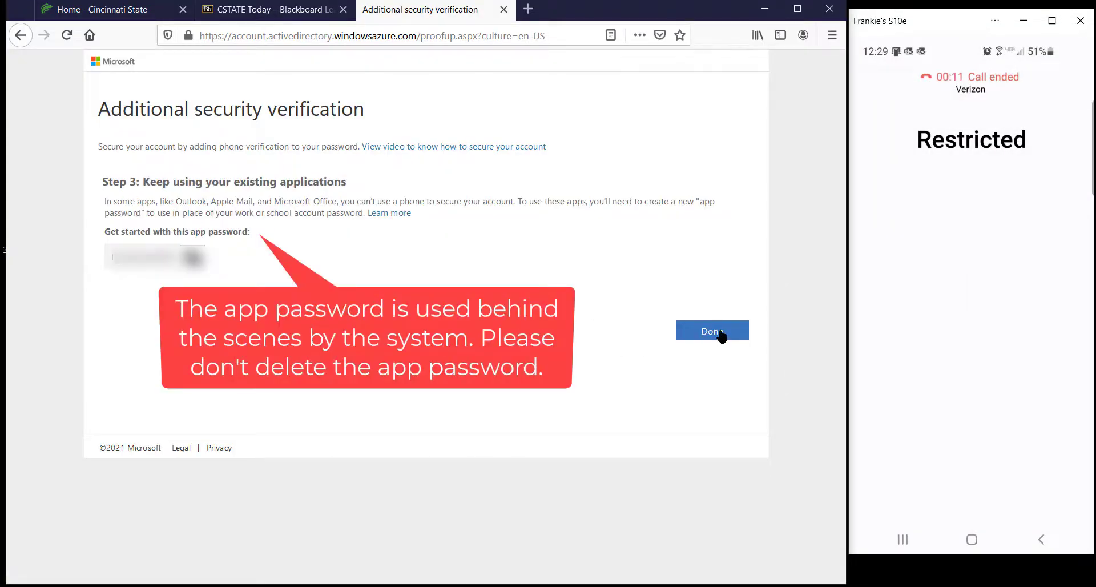
# Confirm Done on Step 3, then answer Yes to 'Stay signed in?' so Outlook loads
pyautogui.click(736, 332)
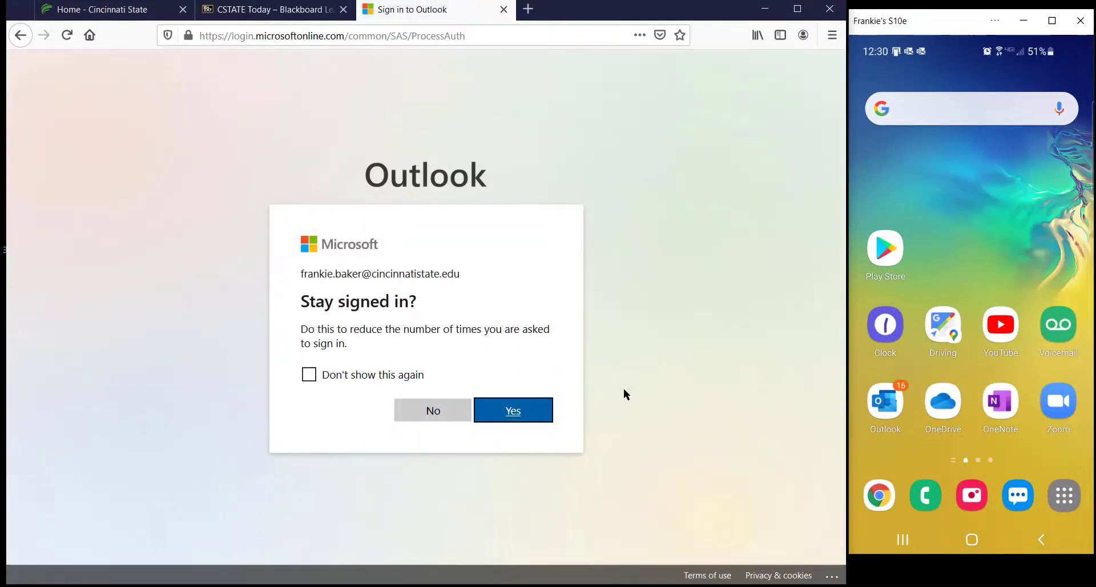
pyautogui.click(513, 411)
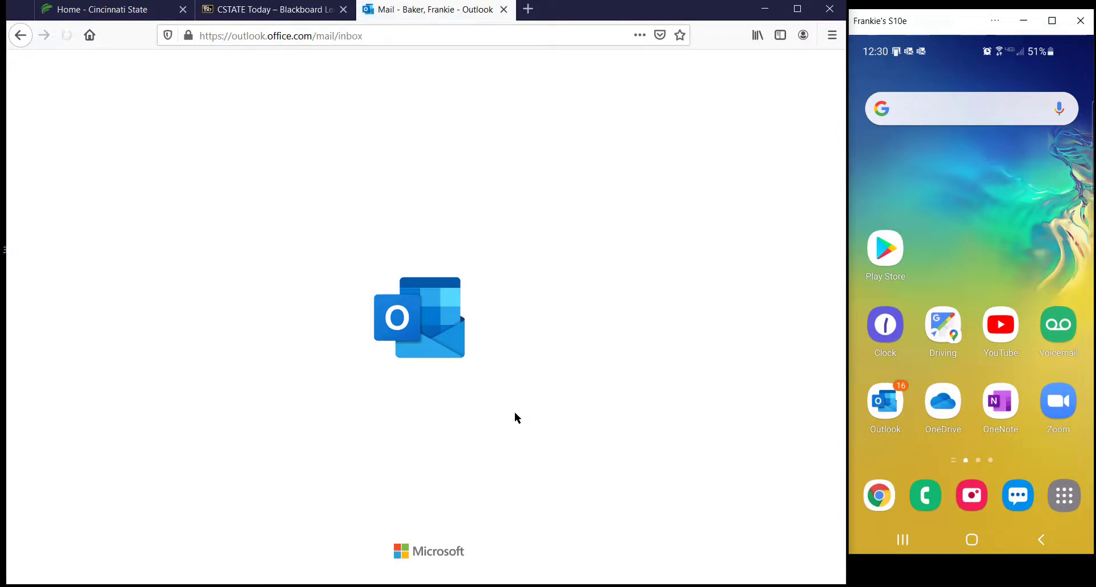
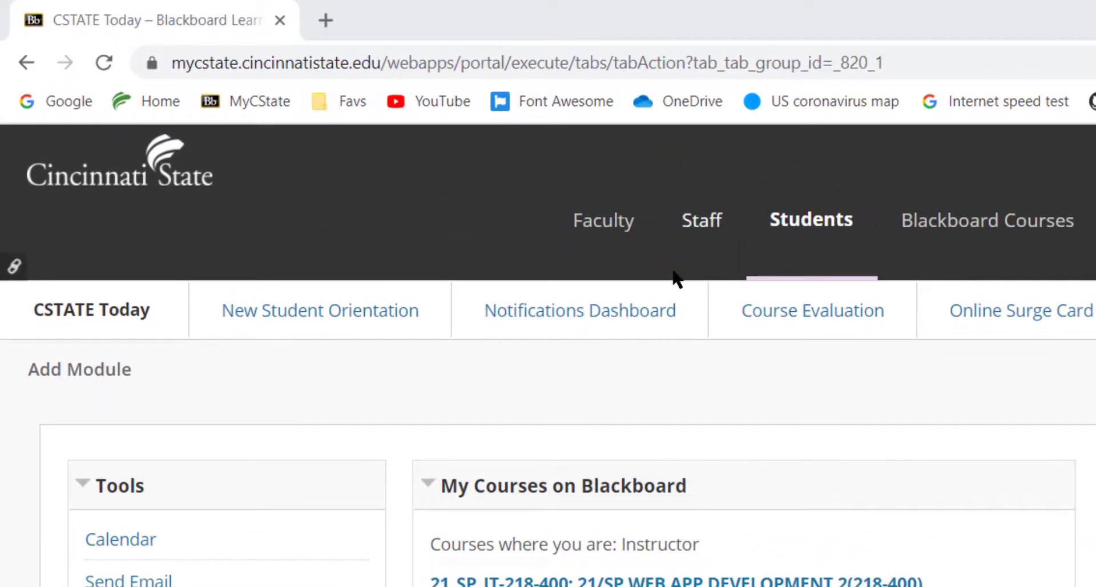
# Reload the CSTATE Today portal page and scroll through its contents
pyautogui.click(100, 321)
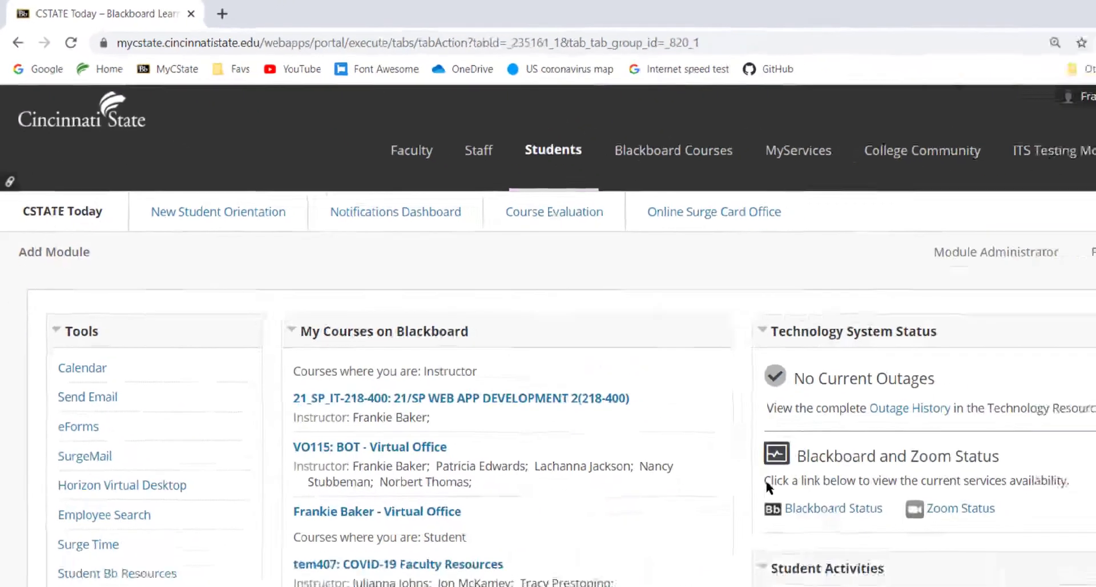
pyautogui.scroll(-3, 722, 439)
pyautogui.scroll(-15, 722, 439)
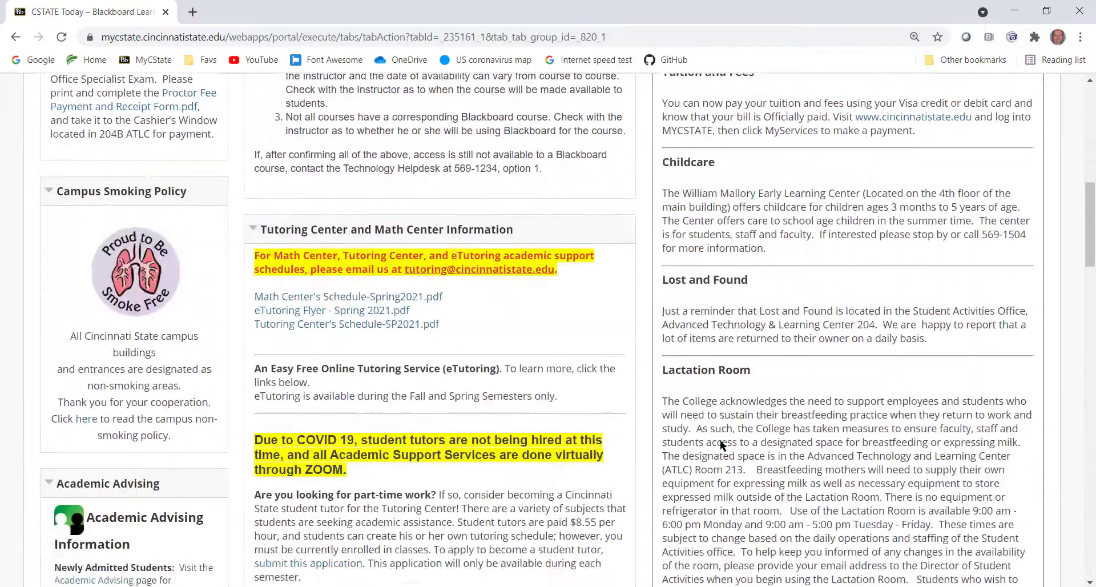
pyautogui.scroll(-4, 720, 441)
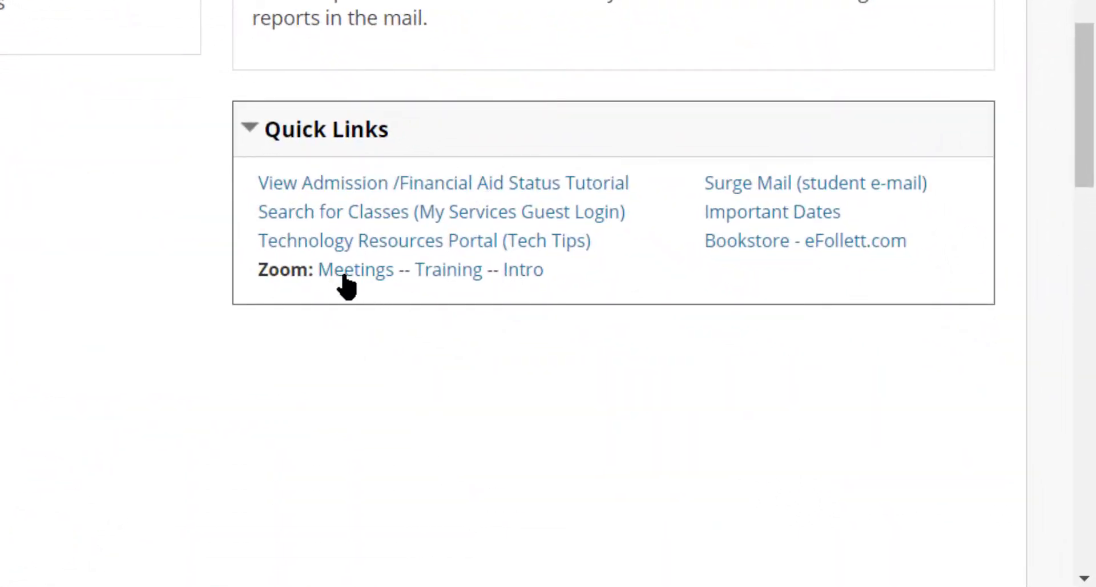
pyautogui.scroll(20, 629, 399)
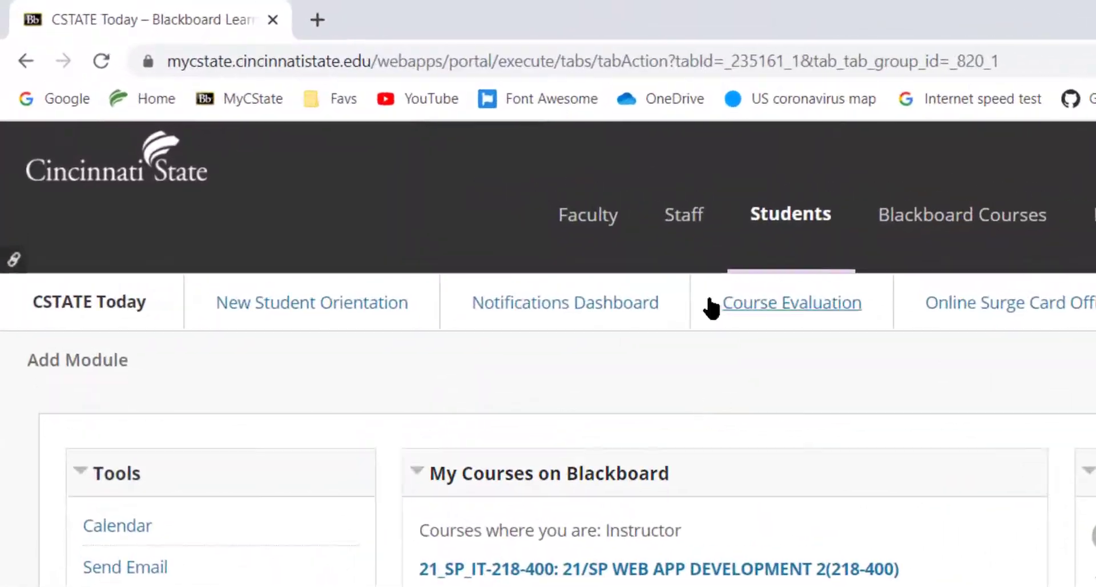
# Go to Staff > Faculty > Tools and Applications and follow the Zoom: Meetings link
pyautogui.click(679, 223)
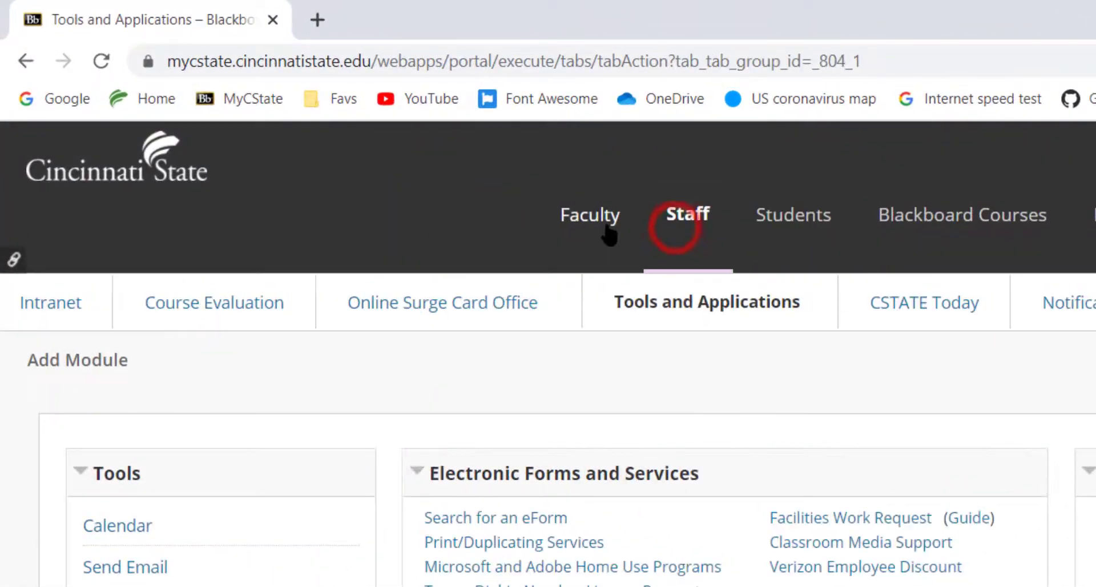
pyautogui.click(586, 215)
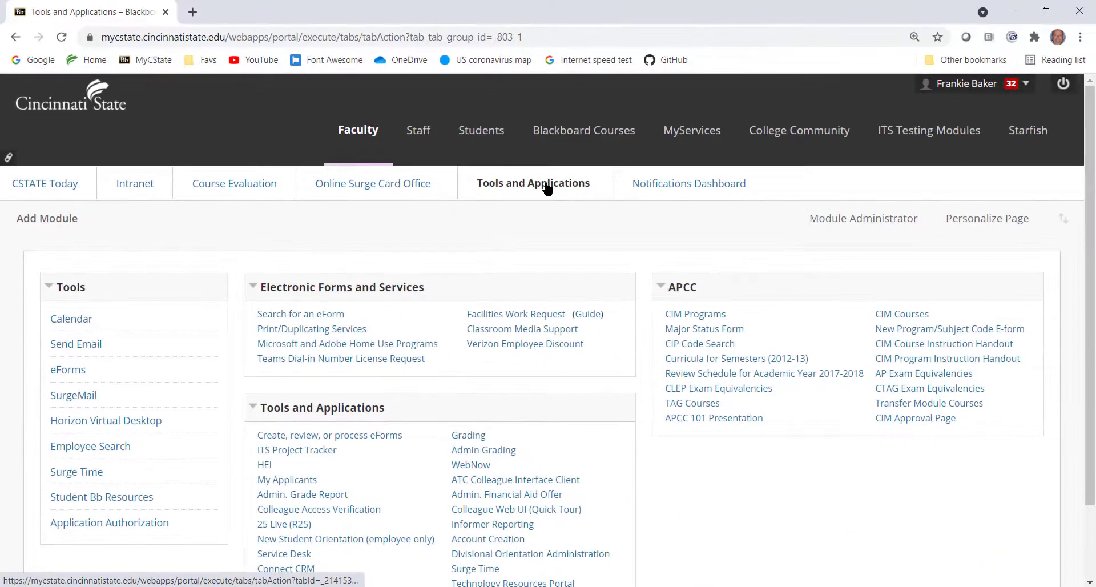
pyautogui.click(546, 188)
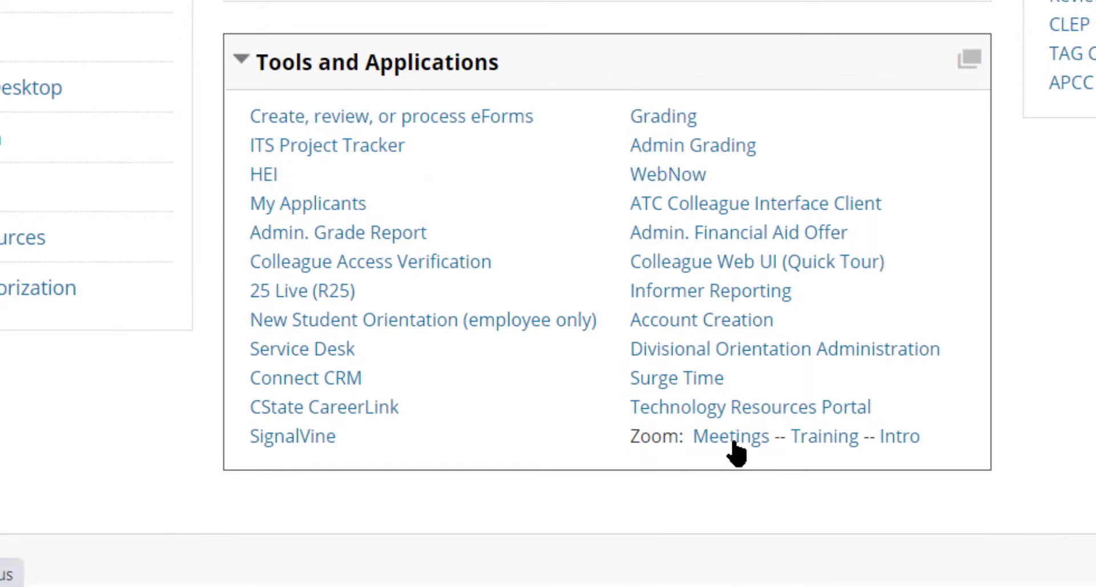
pyautogui.click(733, 443)
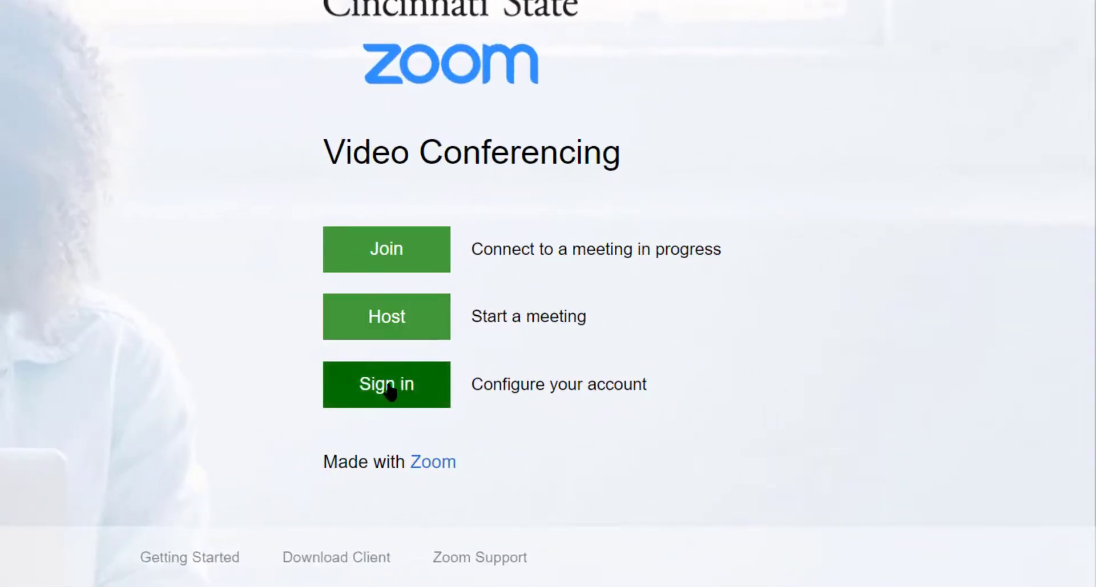
# Sign in to the Zoom portal with the college username and password
pyautogui.click(391, 393)
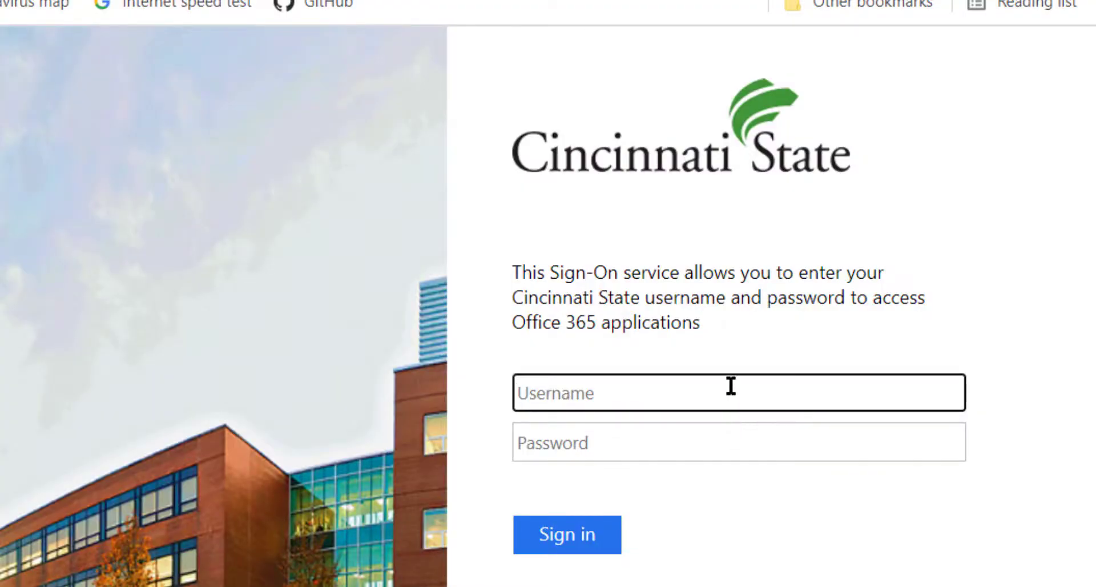
pyautogui.press('Tab')
pyautogui.write('••••••••••••')
pyautogui.press('Return')
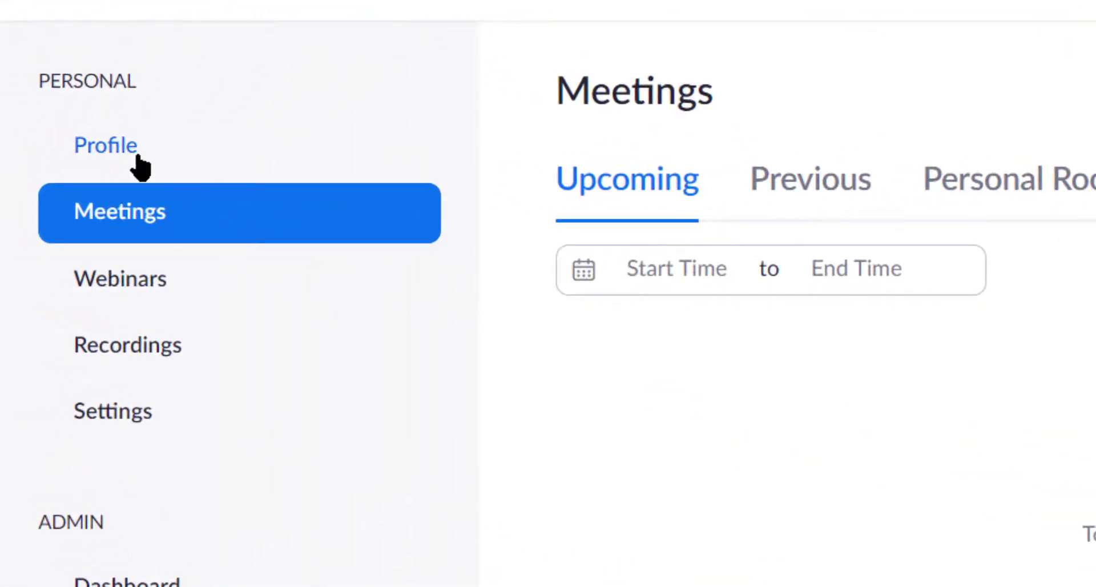
# On the Profile page, set Calendar Integration to Office 365 and authorize the connection
pyautogui.click(109, 150)
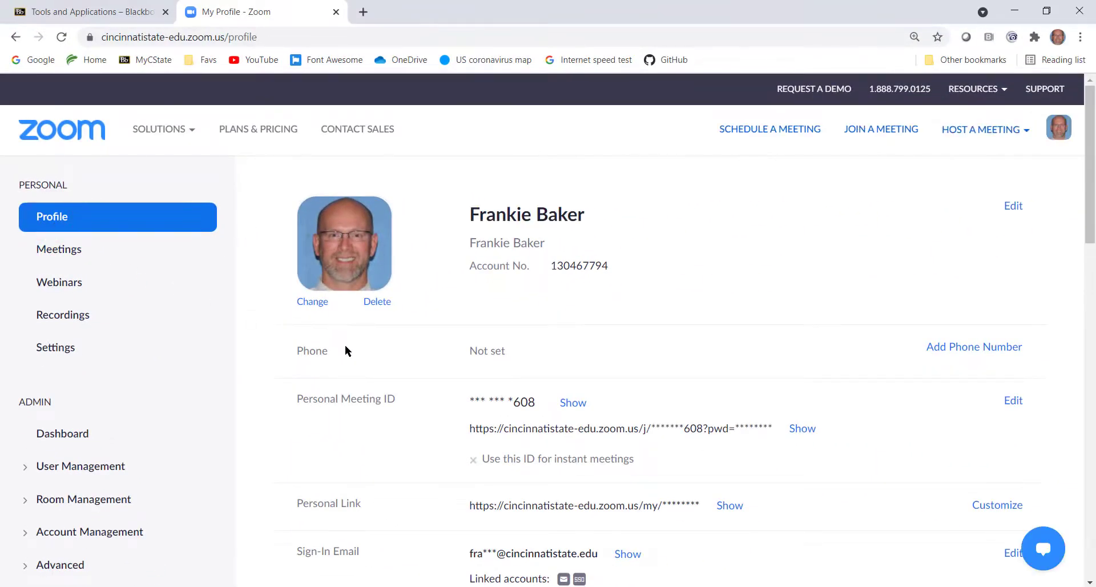
pyautogui.scroll(-2, 345, 345)
pyautogui.scroll(-7, 348, 355)
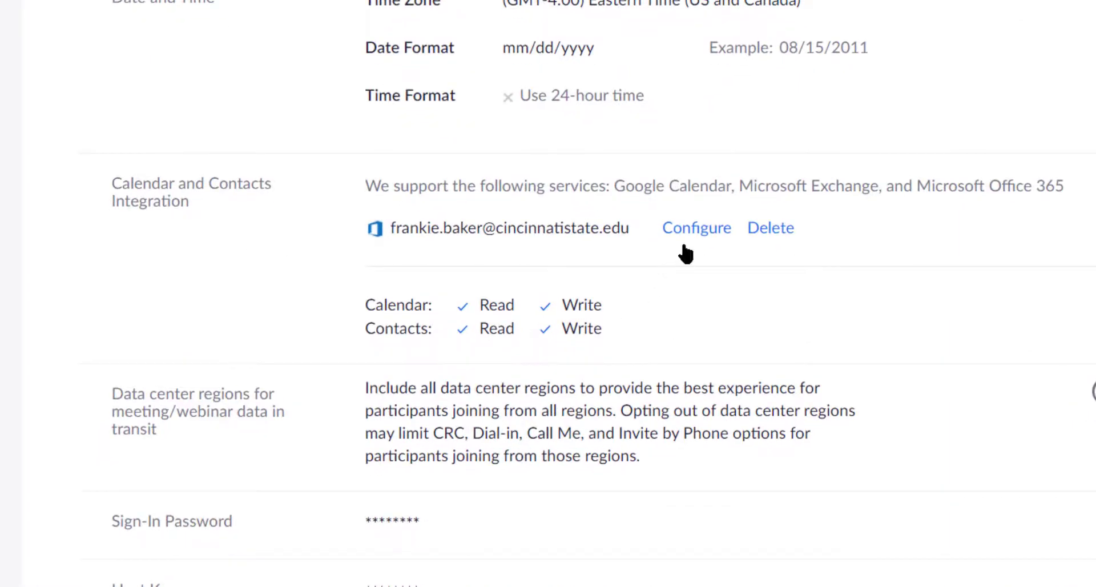
pyautogui.click(700, 239)
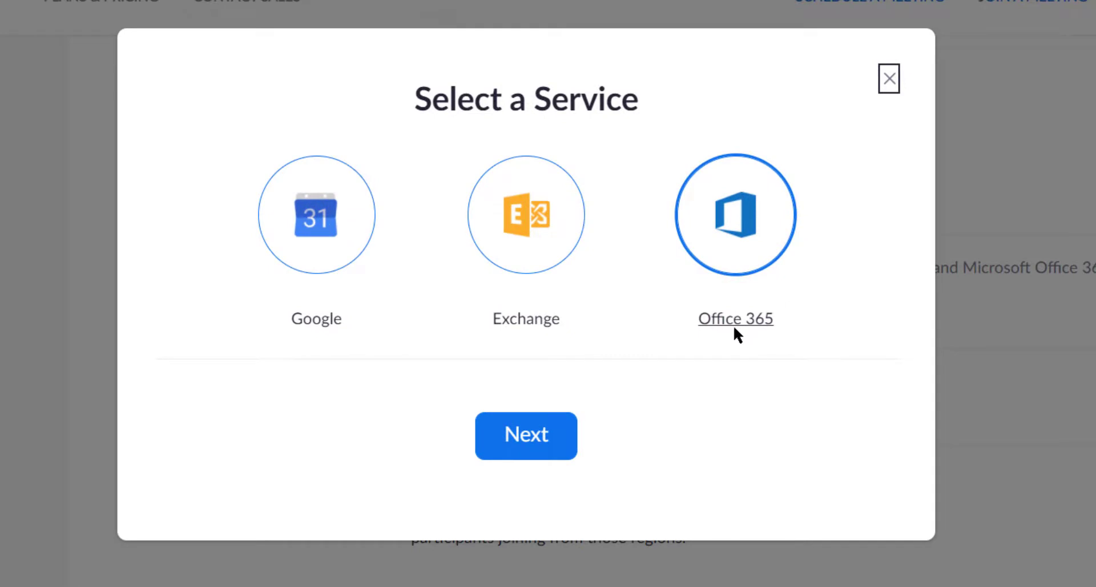
pyautogui.click(723, 217)
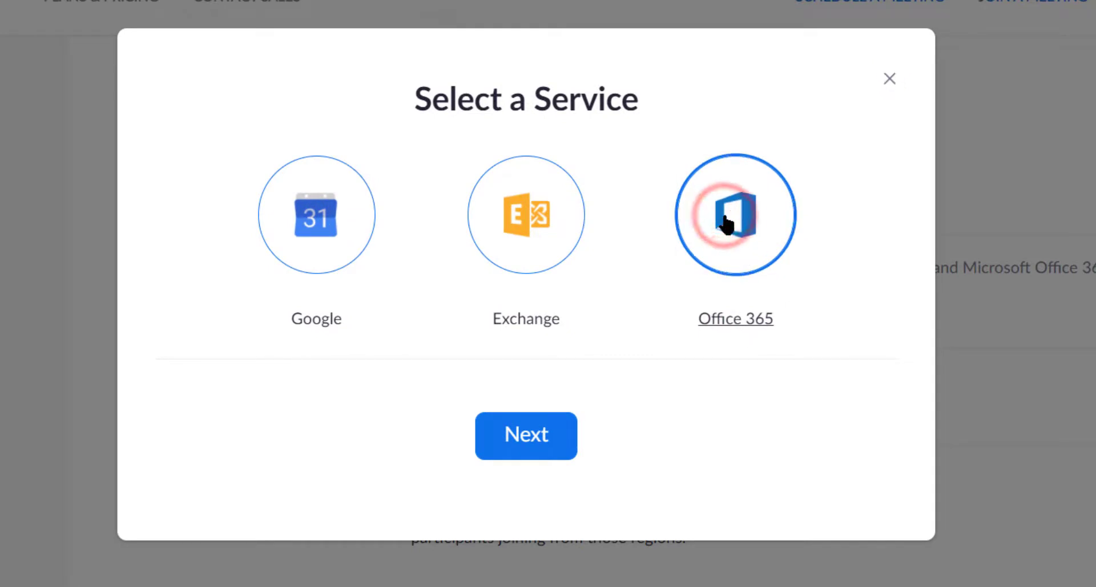
pyautogui.click(516, 437)
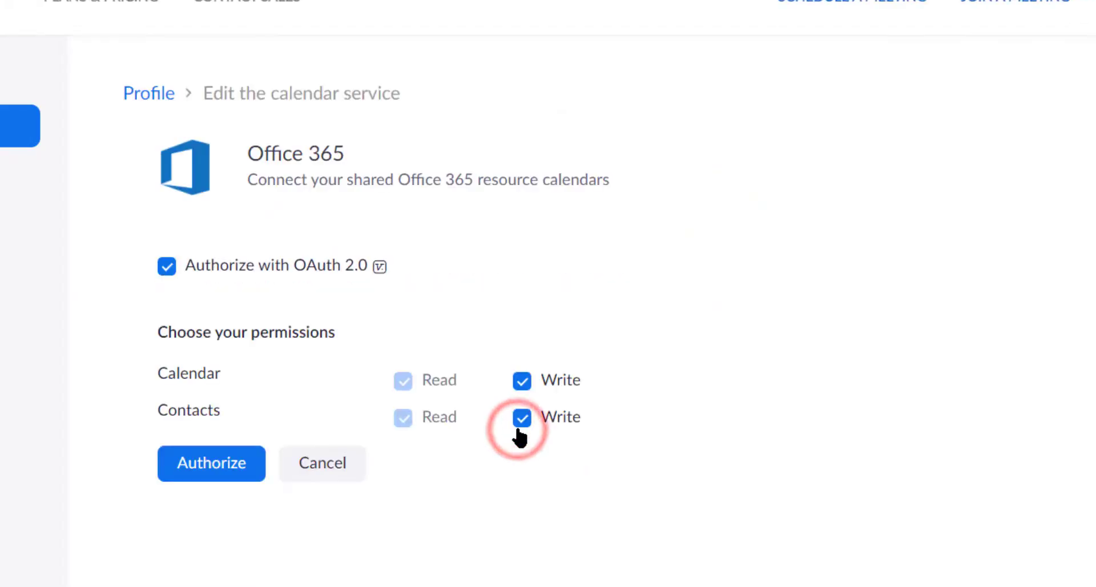
pyautogui.click(209, 480)
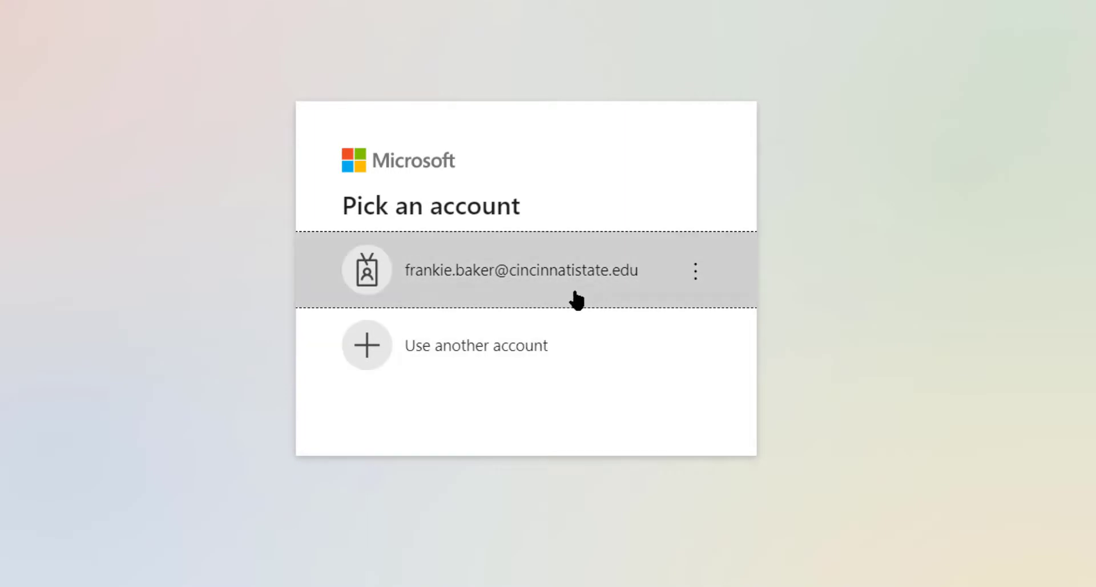
pyautogui.click(511, 285)
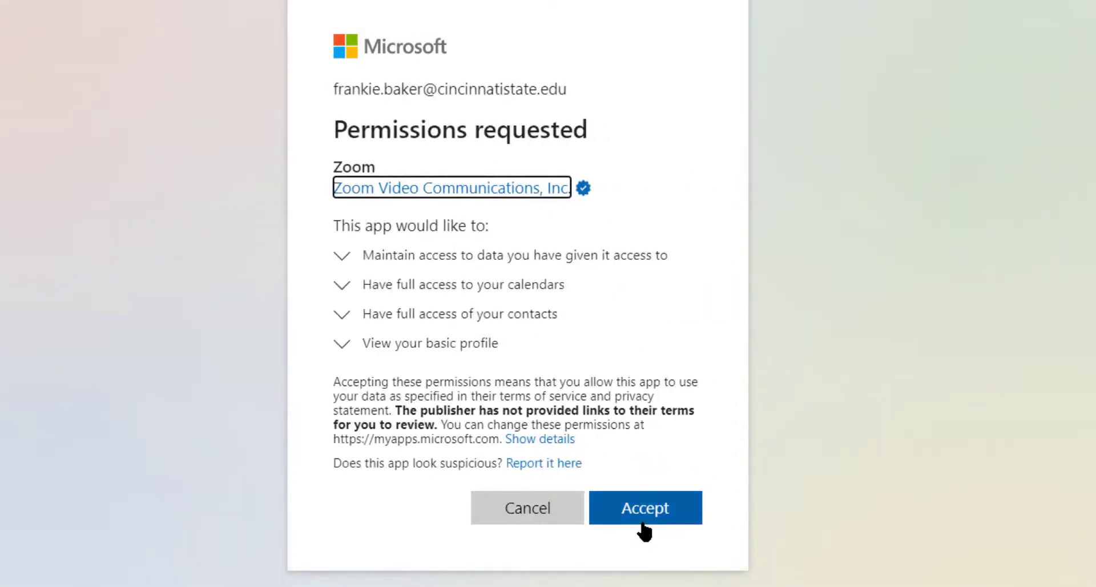
pyautogui.click(647, 519)
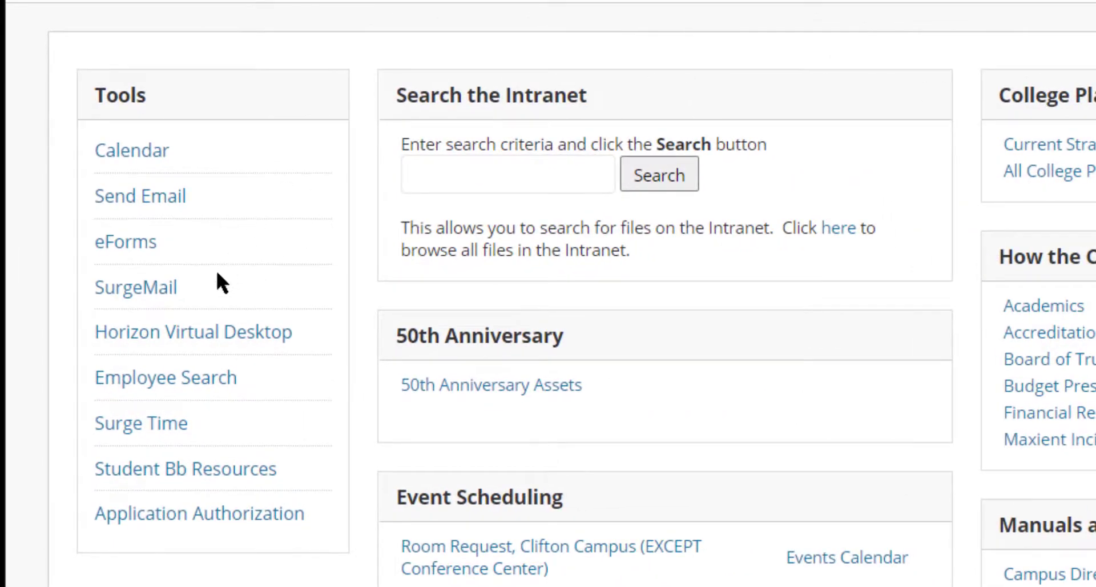
pyautogui.click(139, 294)
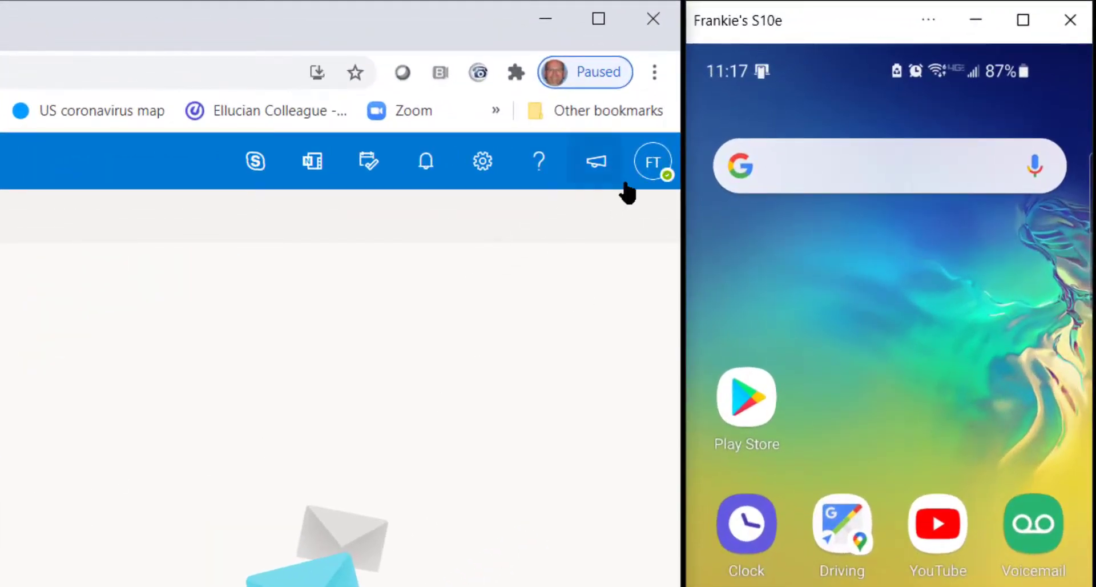
pyautogui.click(650, 168)
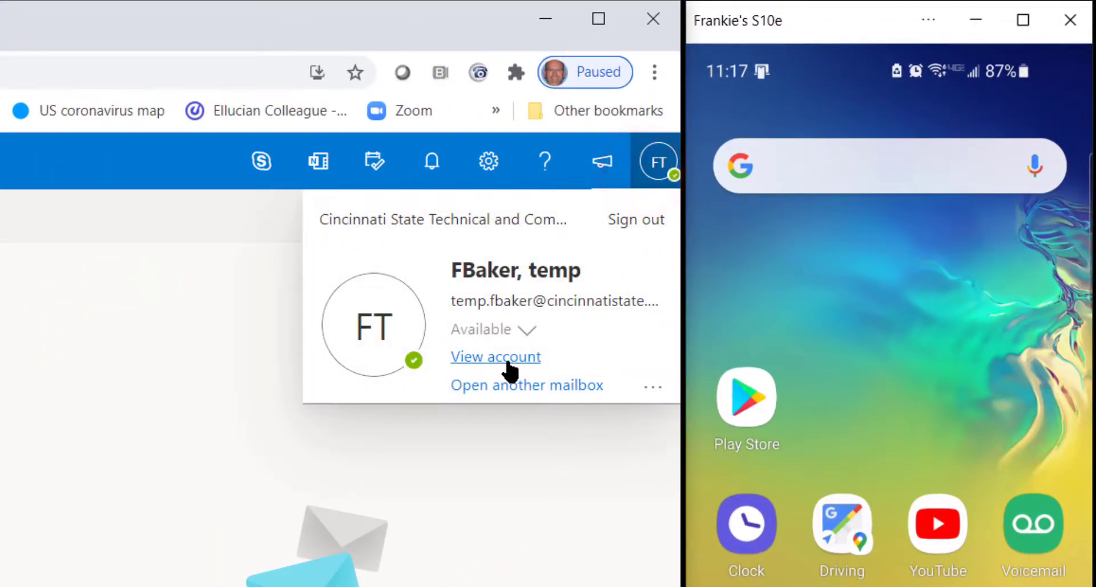
pyautogui.click(501, 358)
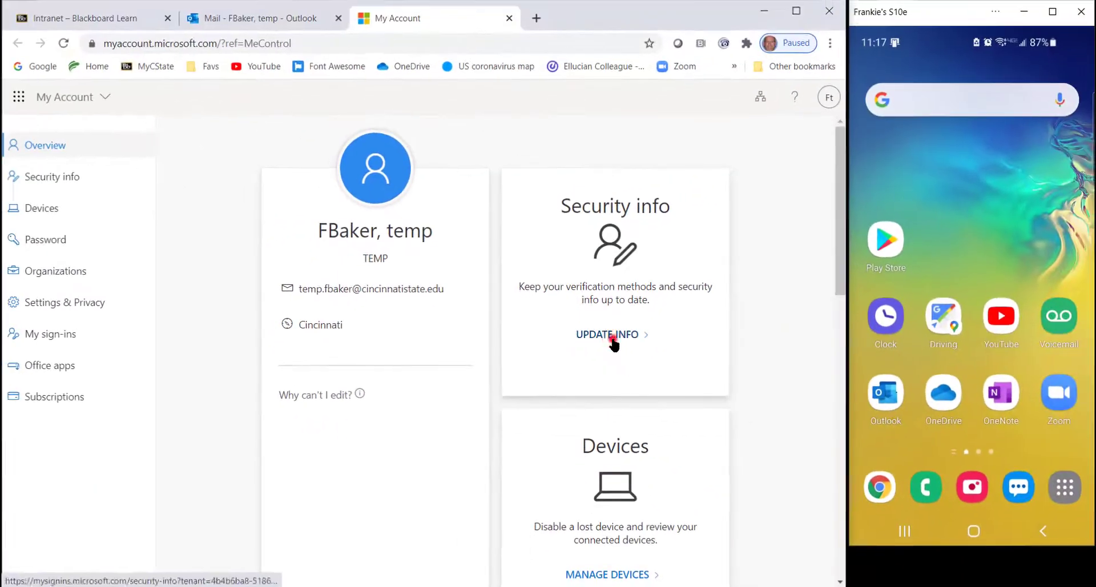
pyautogui.click(615, 343)
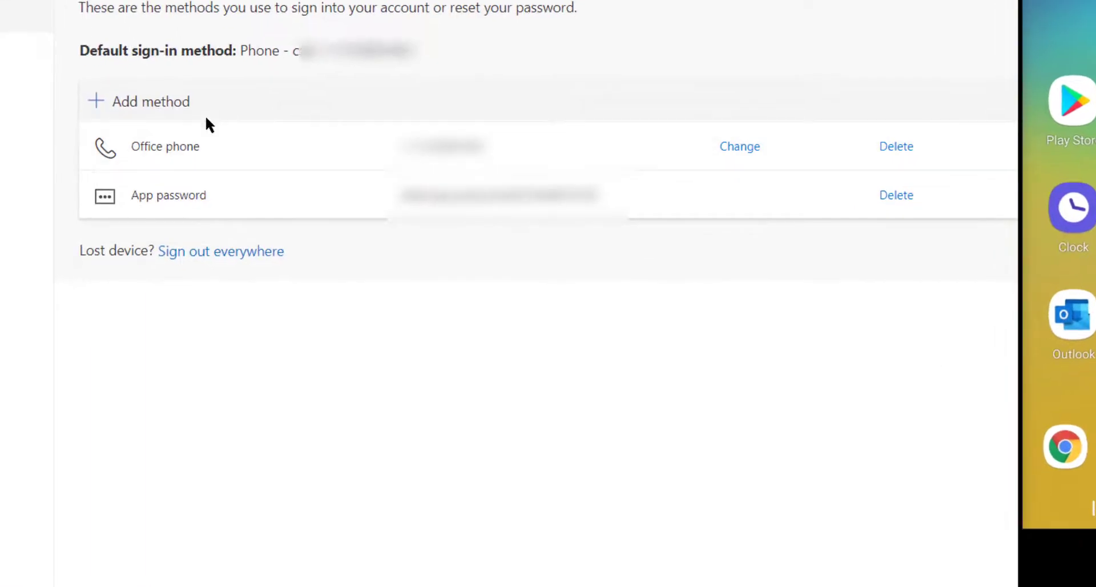
# Add a new sign-in method of type Alternate phone
pyautogui.click(171, 127)
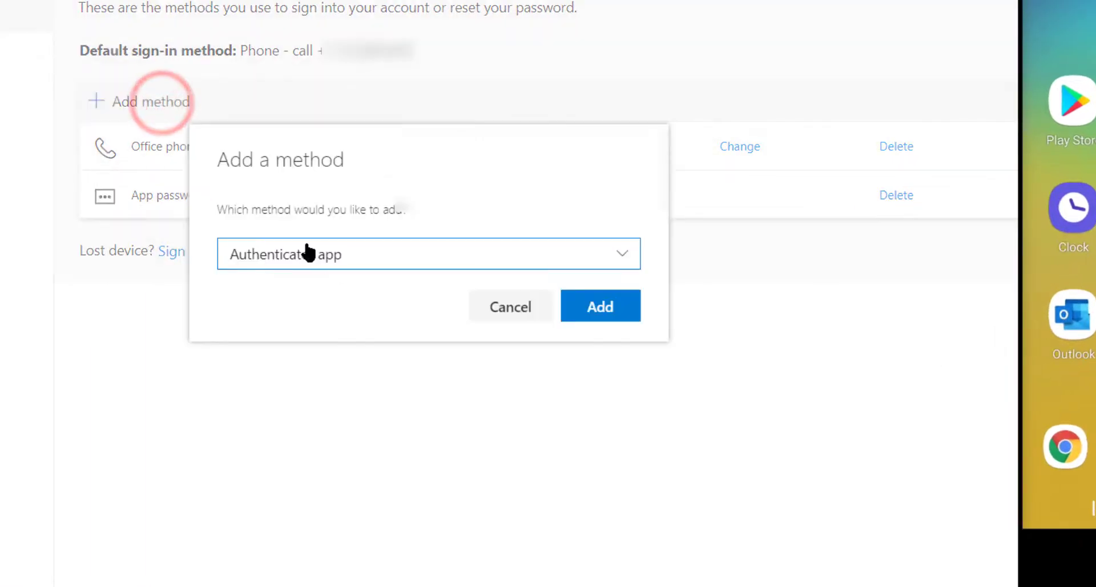
pyautogui.click(331, 254)
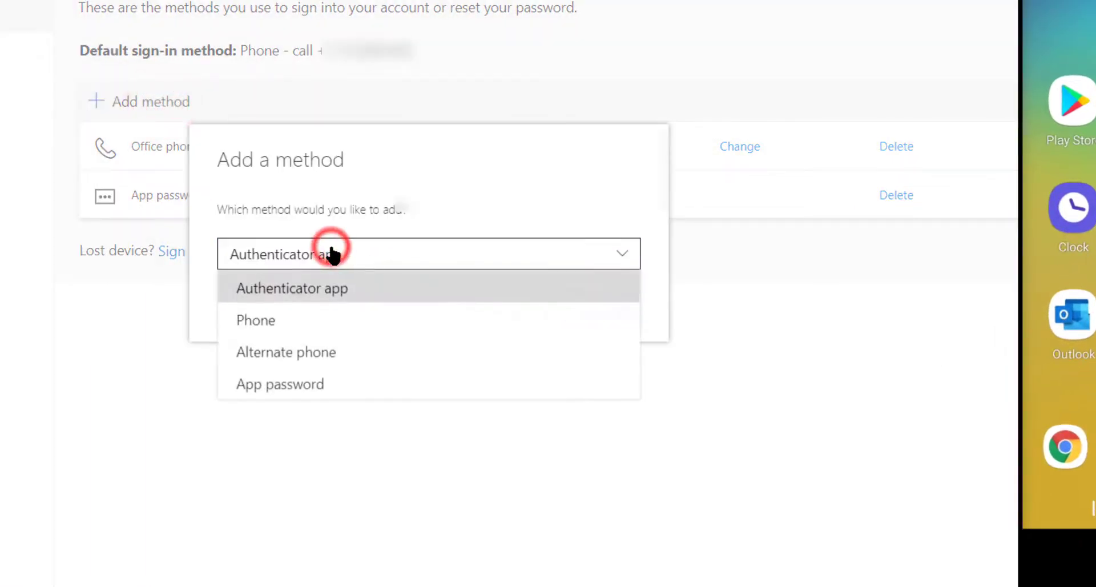
pyautogui.click(319, 353)
pyautogui.click(599, 308)
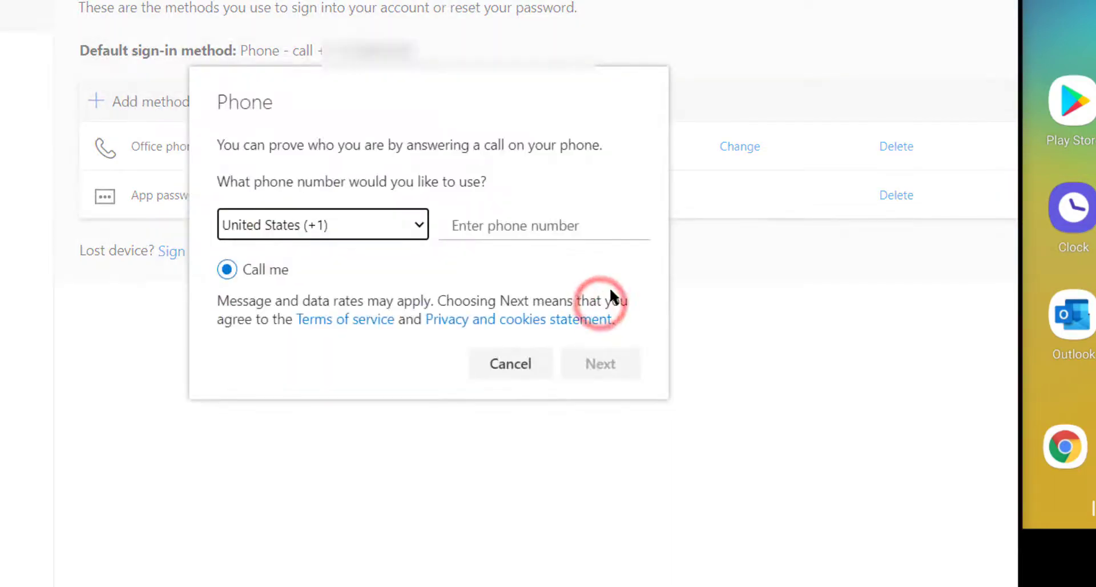
# Enter the alternate phone number with United States (+1) and verify it by phone call
pyautogui.click(382, 226)
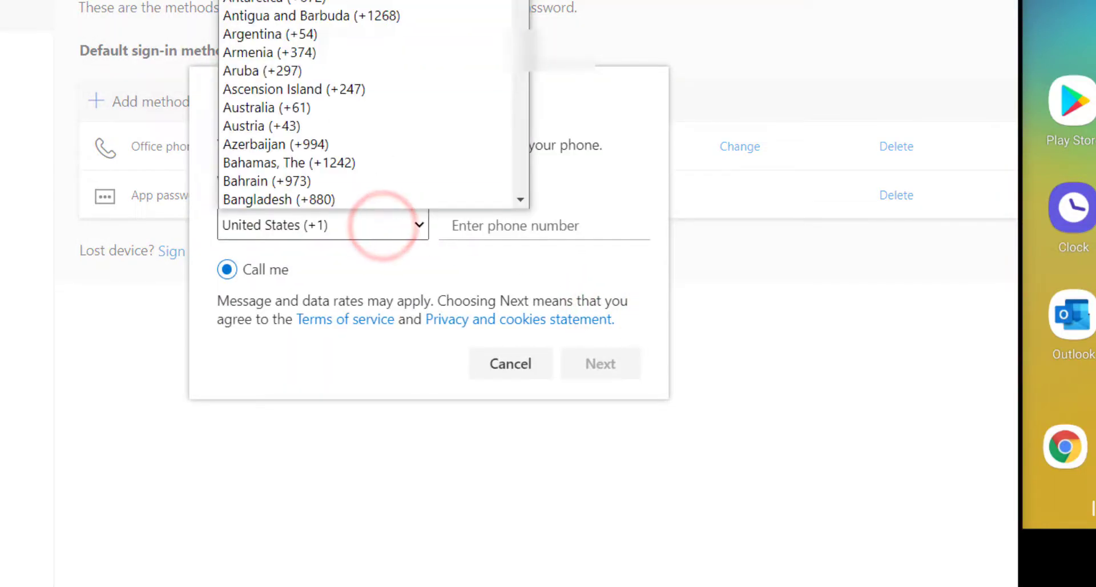
pyautogui.press('Escape')
pyautogui.click(484, 224)
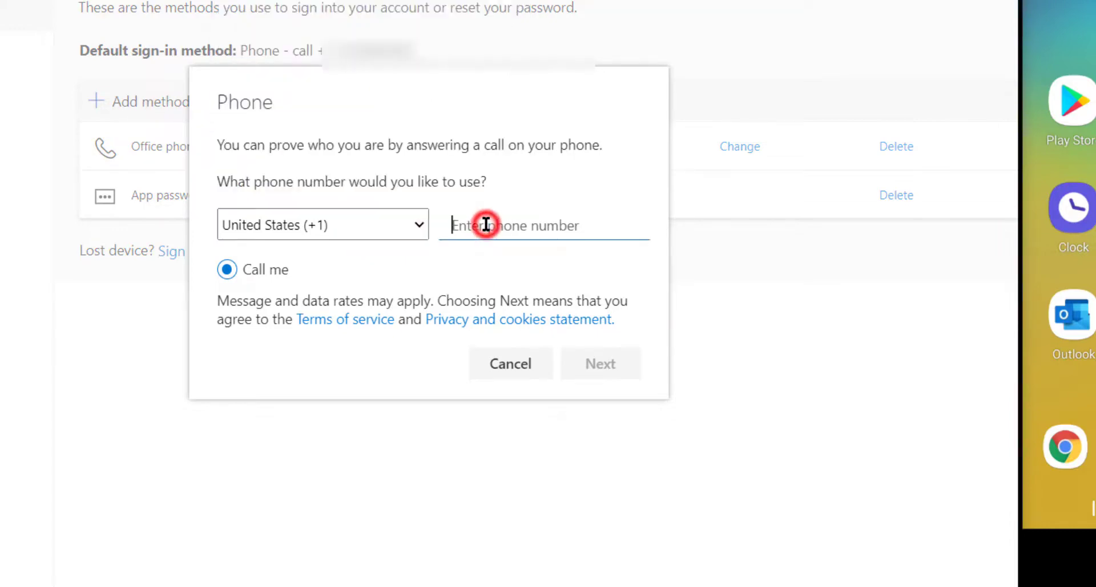
pyautogui.hotkey('ctrl', 'v')
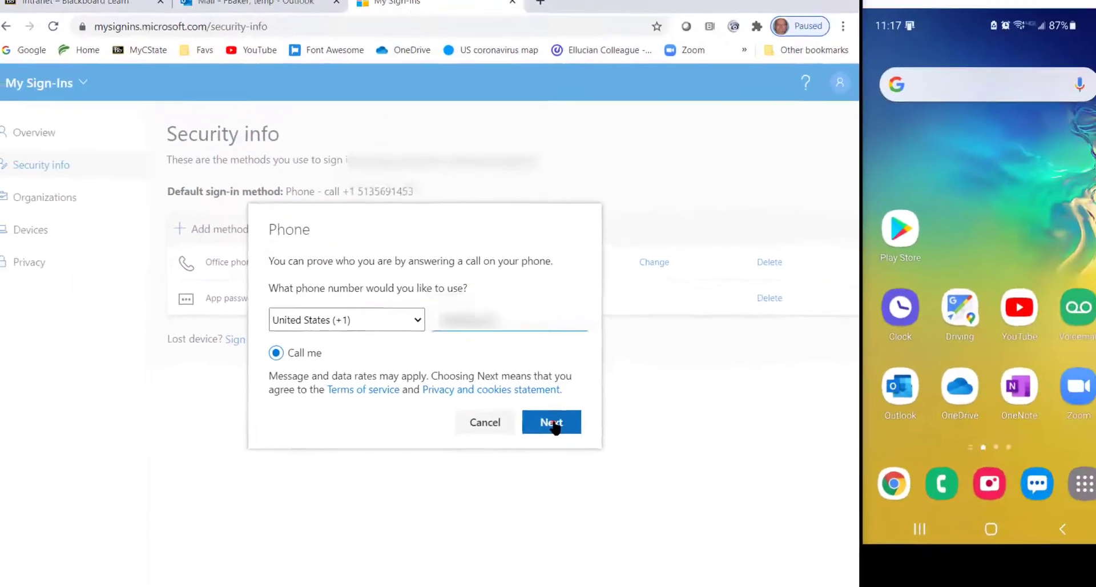
pyautogui.click(602, 362)
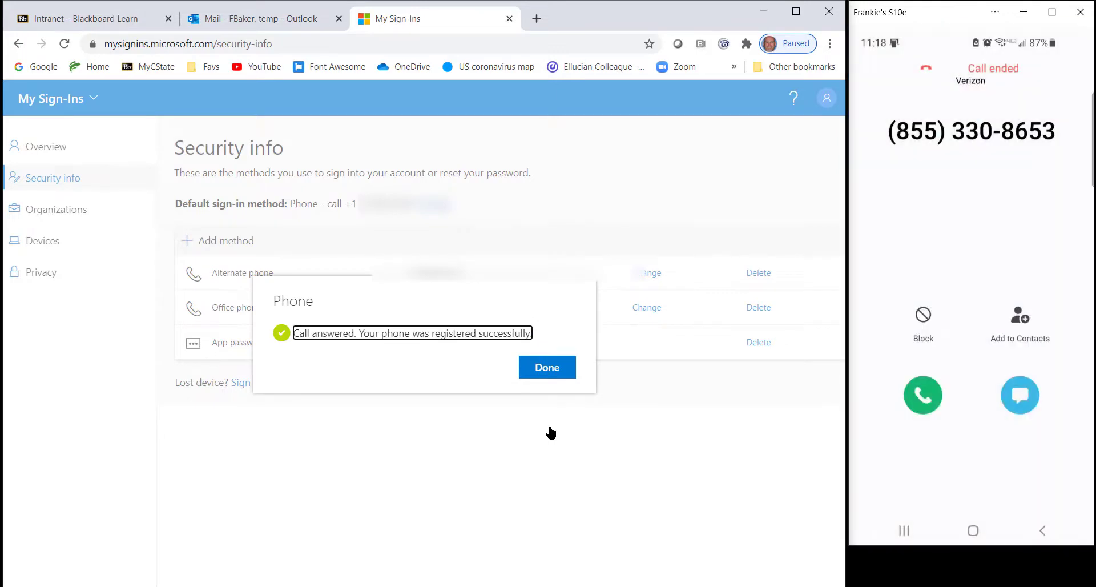
pyautogui.click(545, 369)
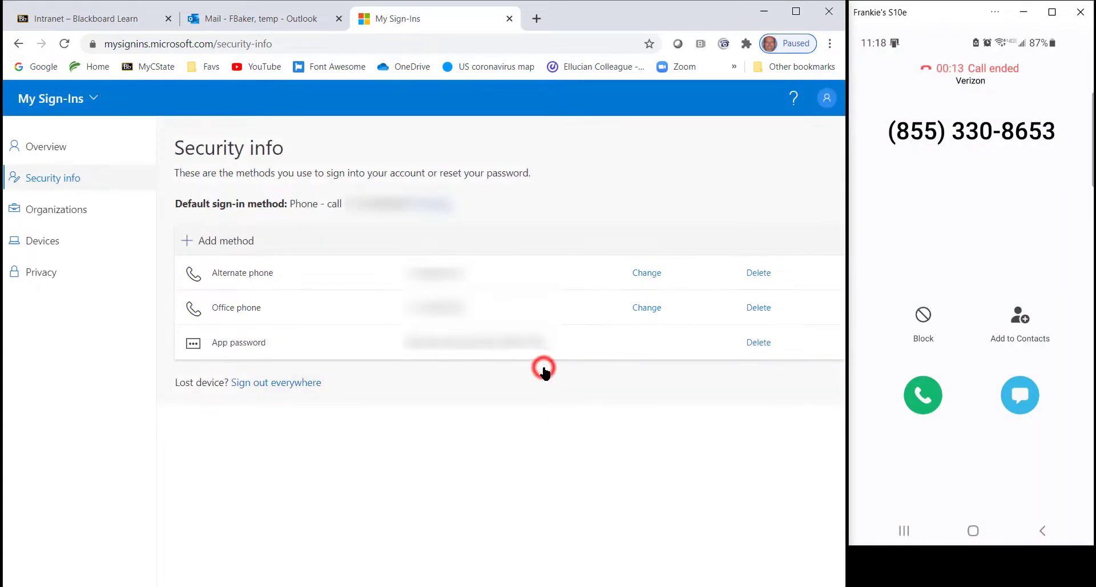